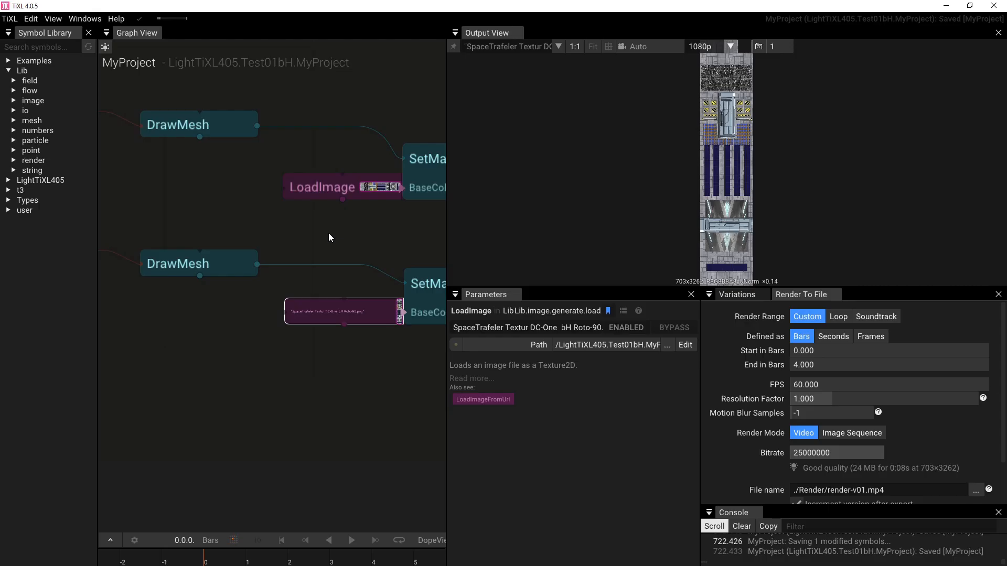
pyautogui.moveTo(162, 360); pyautogui.dragTo(391, 401)
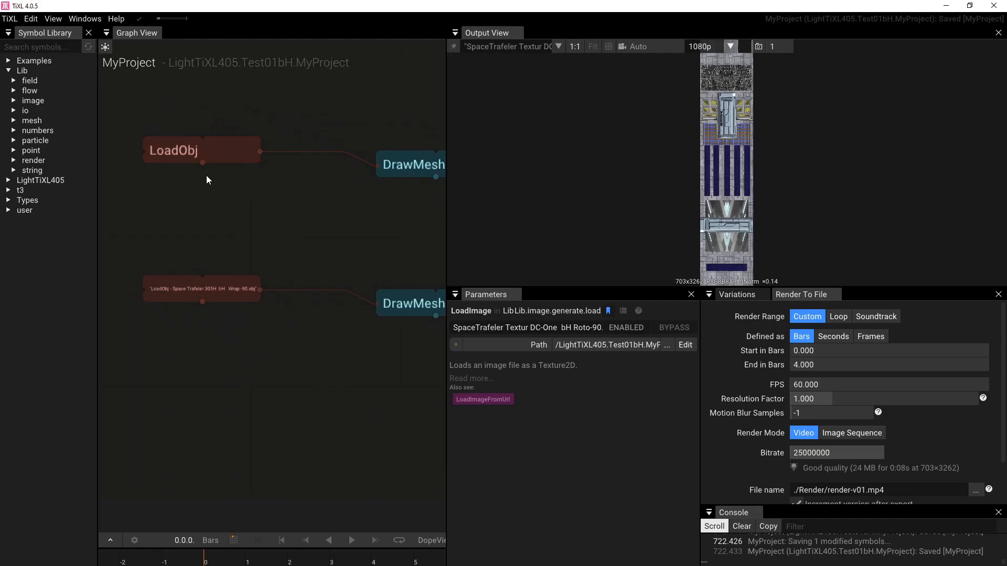
pyautogui.moveTo(258, 396); pyautogui.dragTo(196, 368)
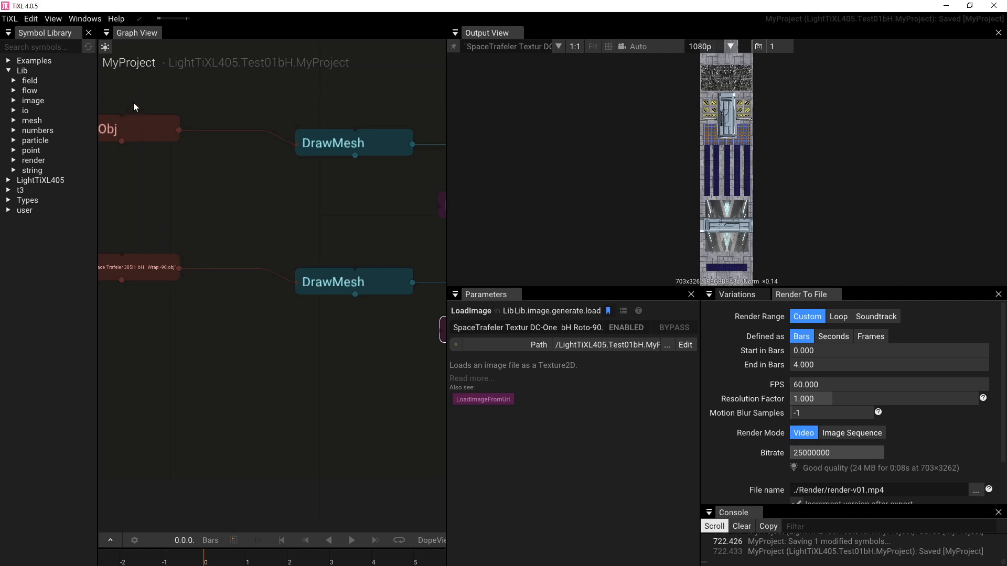
# Step: Fill in a new project named MyProjectzh from the Project Hub, and cancel its creation
pyautogui.click(105, 48)
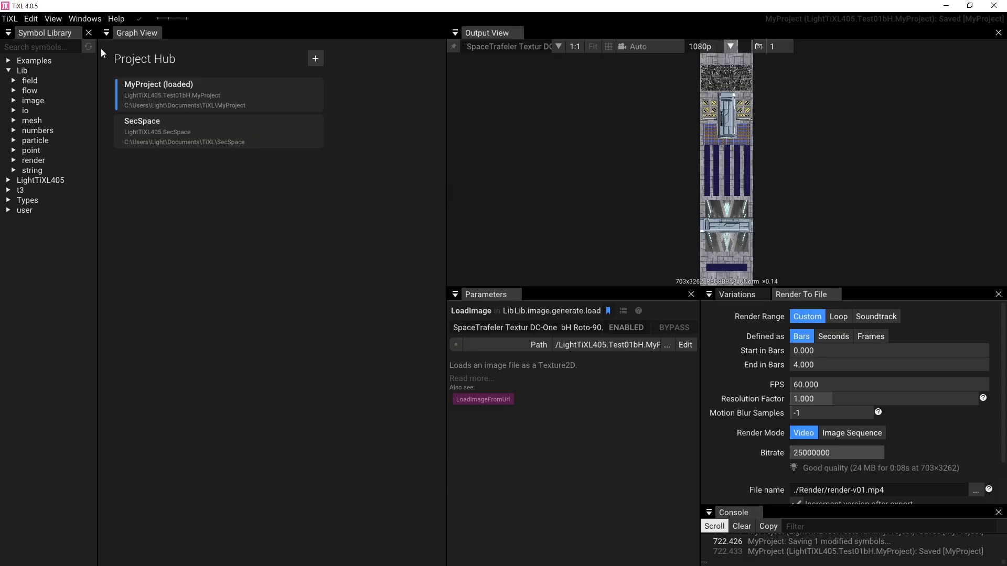
pyautogui.click(315, 58)
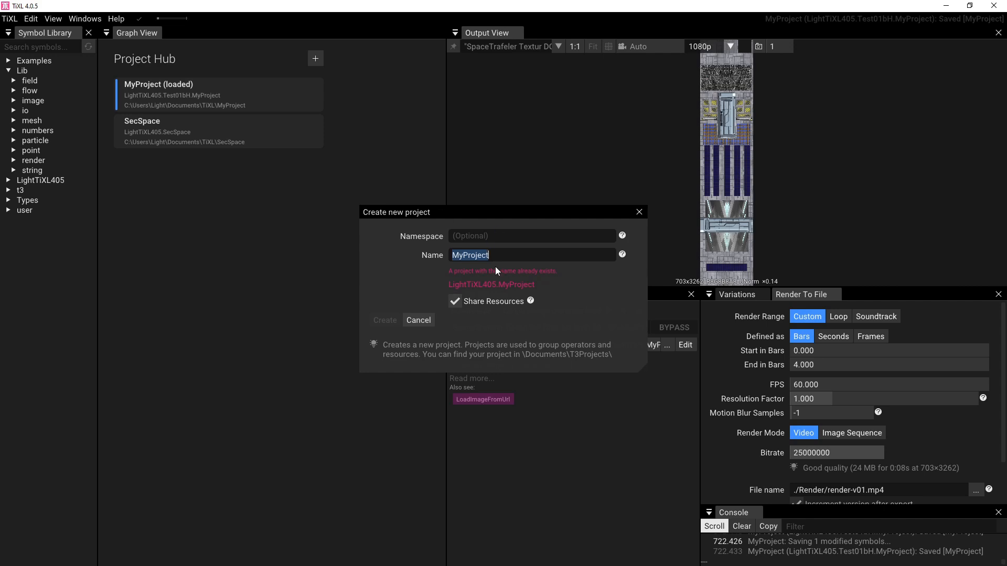
pyautogui.click(484, 255)
pyautogui.write('zh')
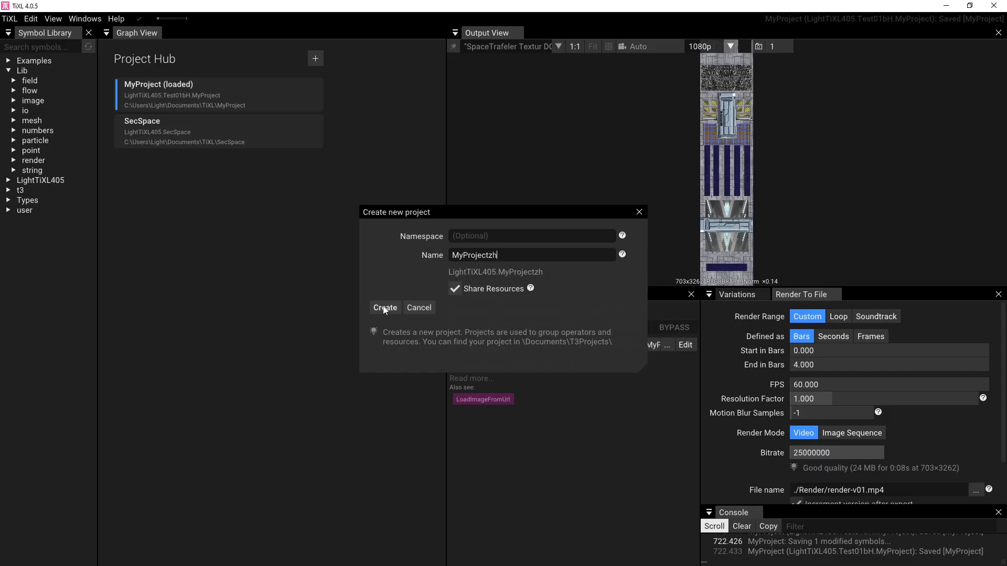
pyautogui.click(639, 212)
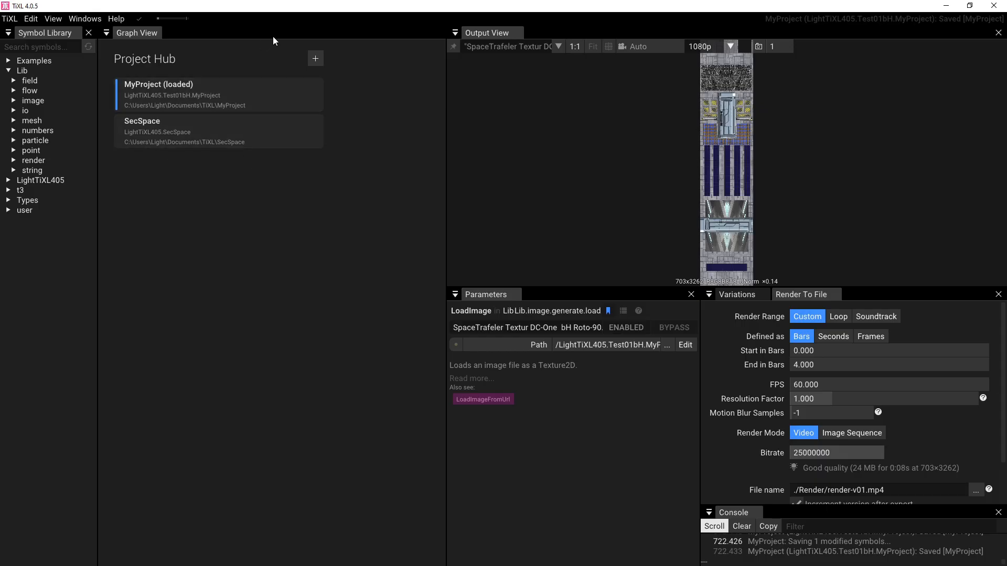
pyautogui.moveTo(297, 18); pyautogui.dragTo(300, 304)
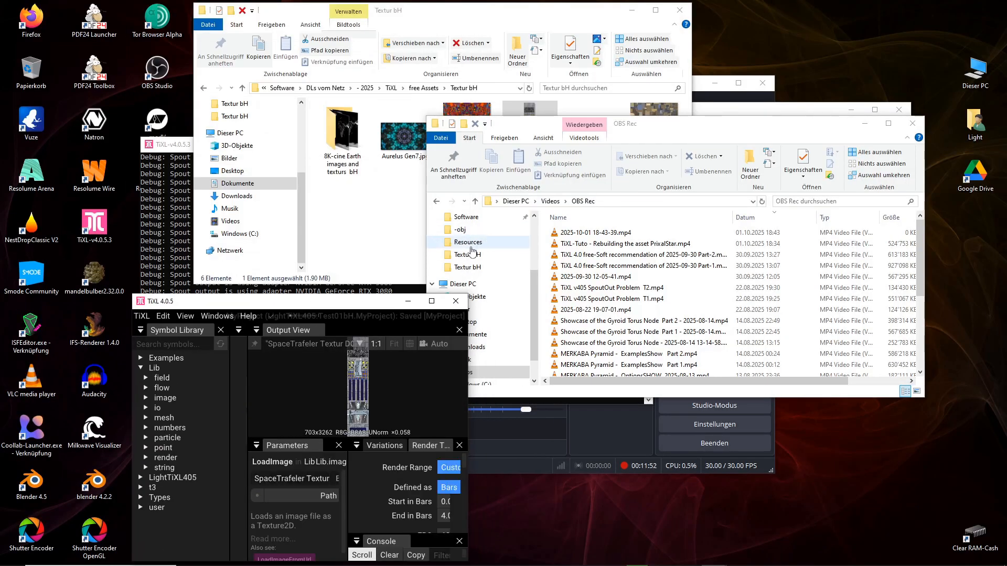
pyautogui.click(432, 302)
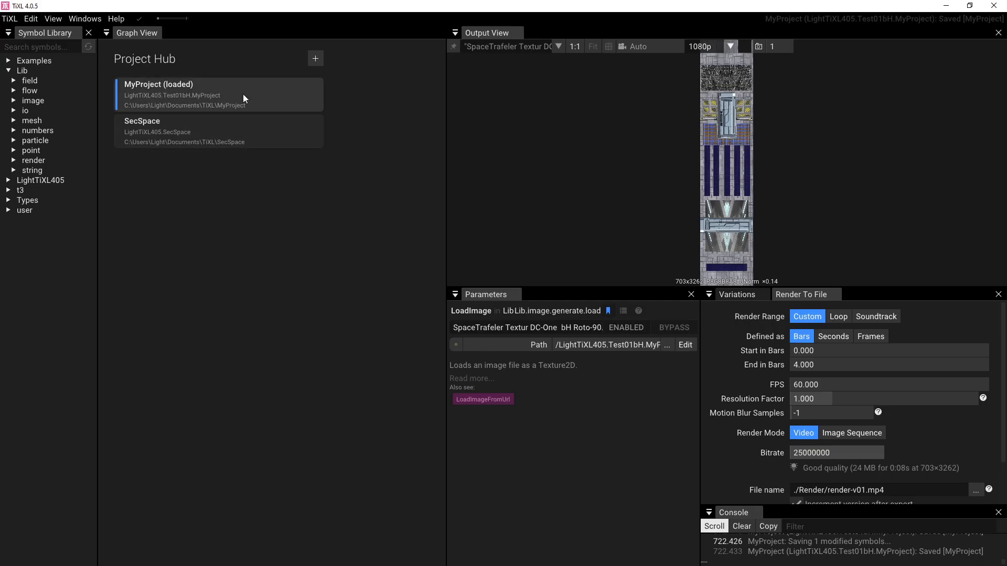
# Step: Reopen MyProject from the Project Hub and select the lower SetMaterial node to preview its output
pyautogui.click(199, 93)
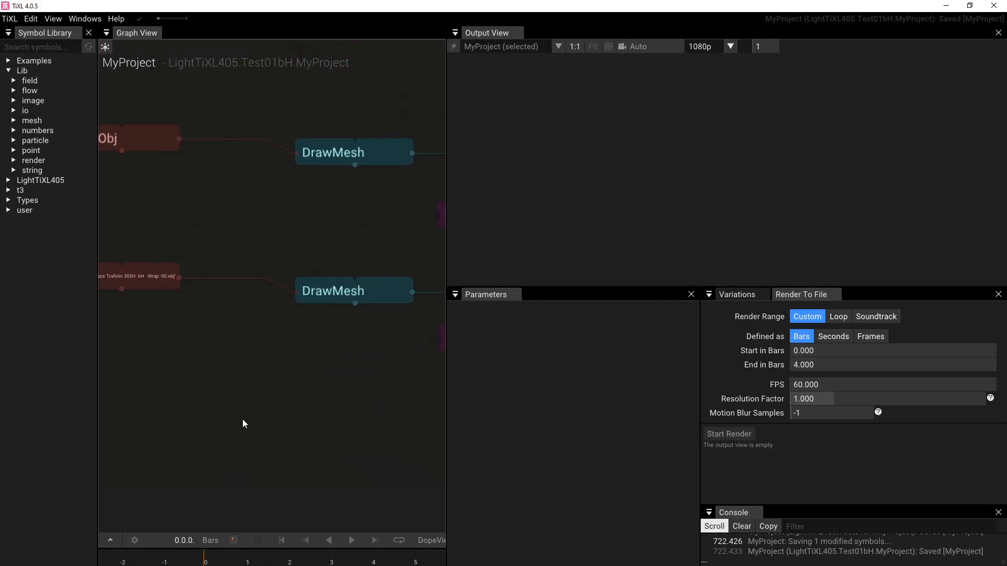
pyautogui.moveTo(226, 426); pyautogui.dragTo(308, 406)
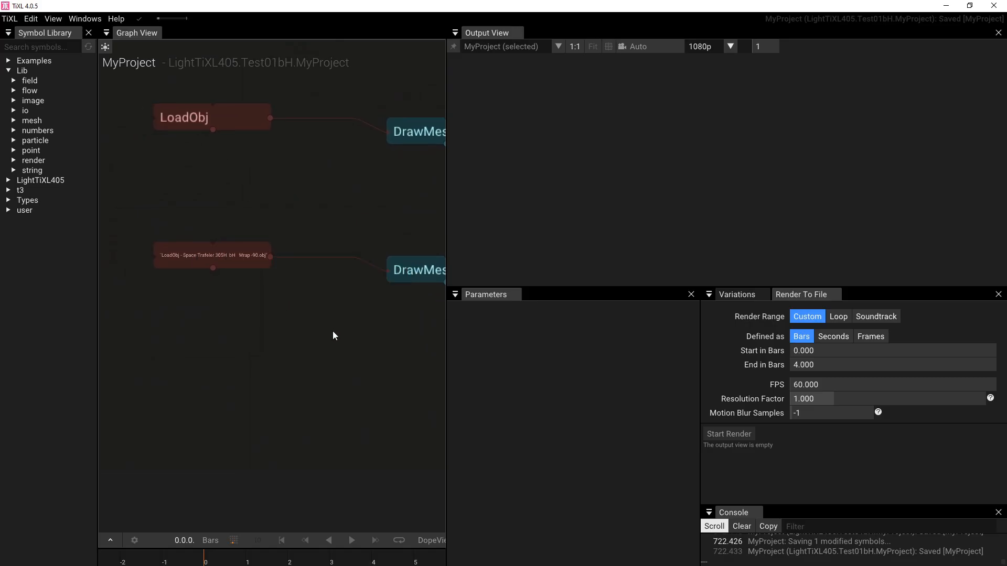
pyautogui.moveTo(333, 332); pyautogui.dragTo(168, 322)
pyautogui.moveTo(332, 311); pyautogui.dragTo(200, 299)
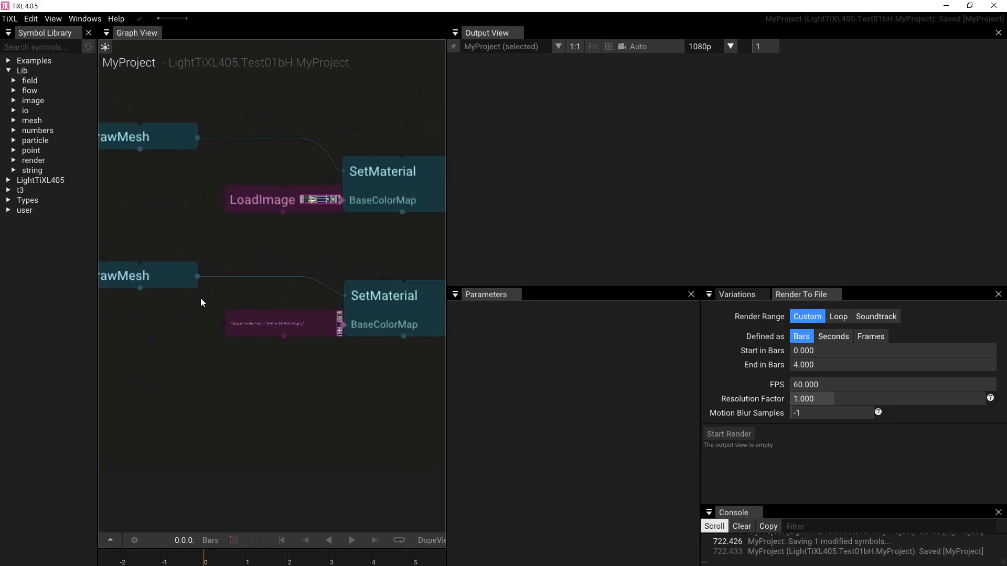
pyautogui.click(382, 297)
# Step: Branch two additional Transform nodes off the lower SetMaterial node's output, and delete both of them
pyautogui.moveTo(359, 405); pyautogui.dragTo(225, 395)
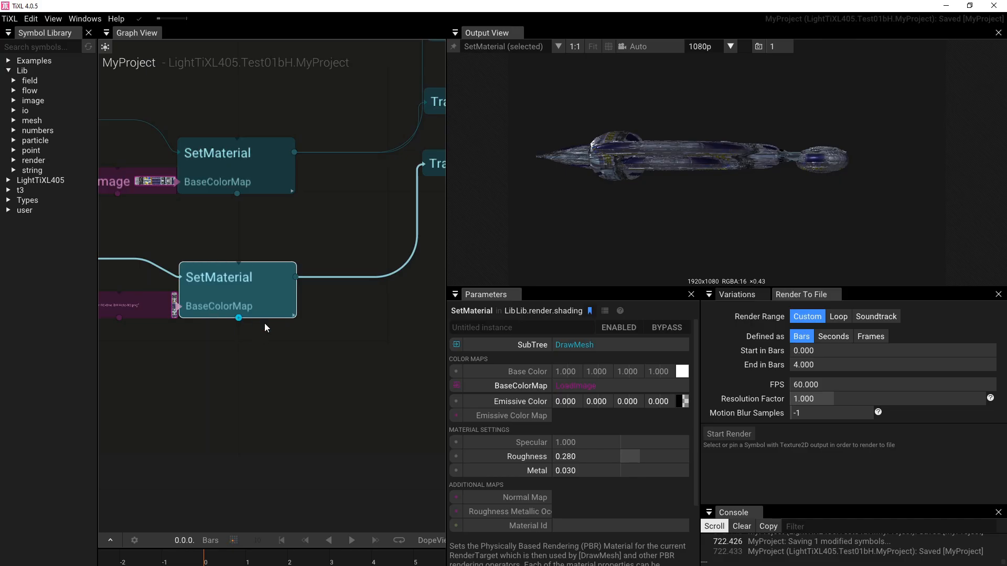
pyautogui.moveTo(407, 330); pyautogui.dragTo(263, 396)
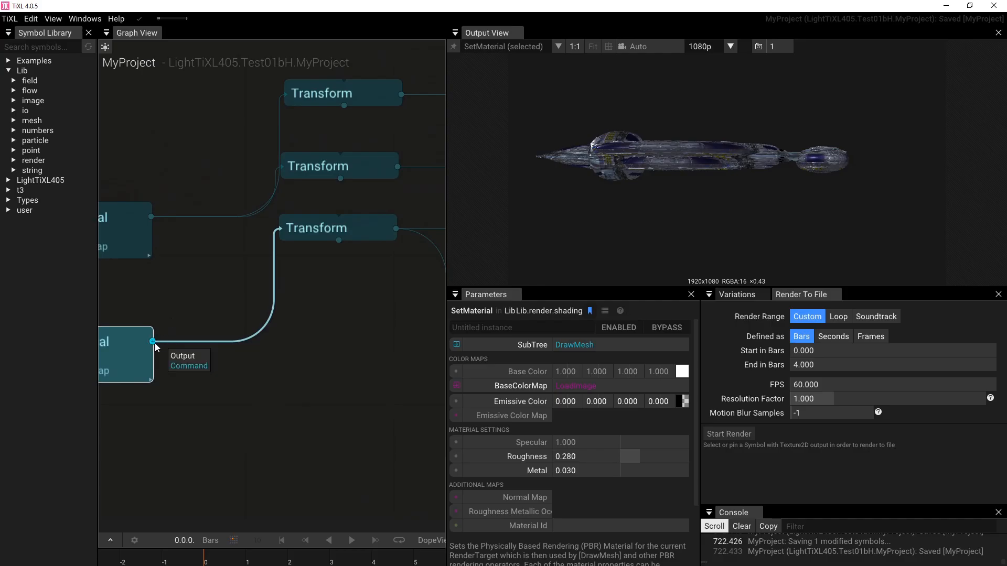
pyautogui.moveTo(154, 341); pyautogui.dragTo(266, 383)
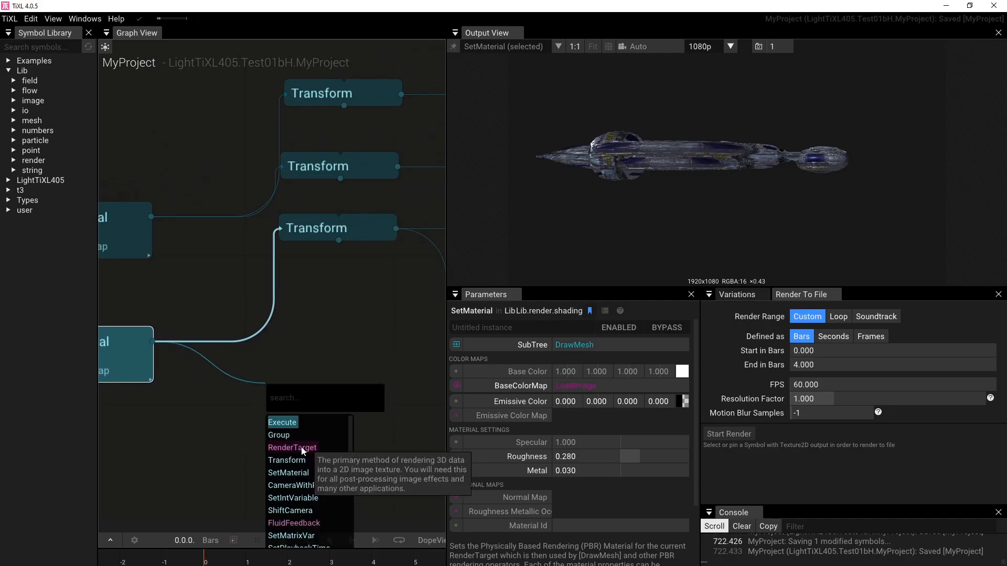
pyautogui.click(292, 460)
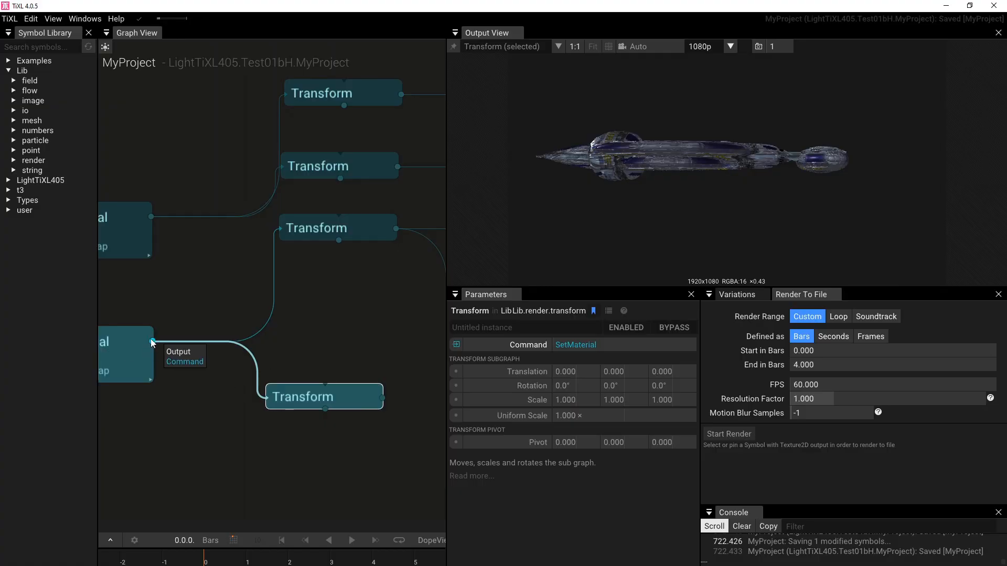
pyautogui.moveTo(152, 342); pyautogui.dragTo(202, 472)
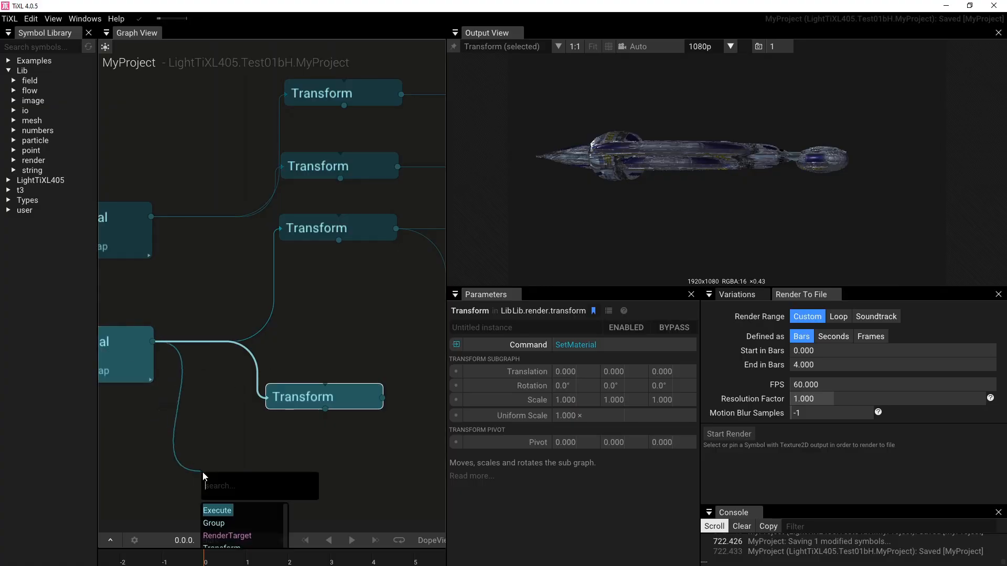
pyautogui.scroll(-2, 225, 502)
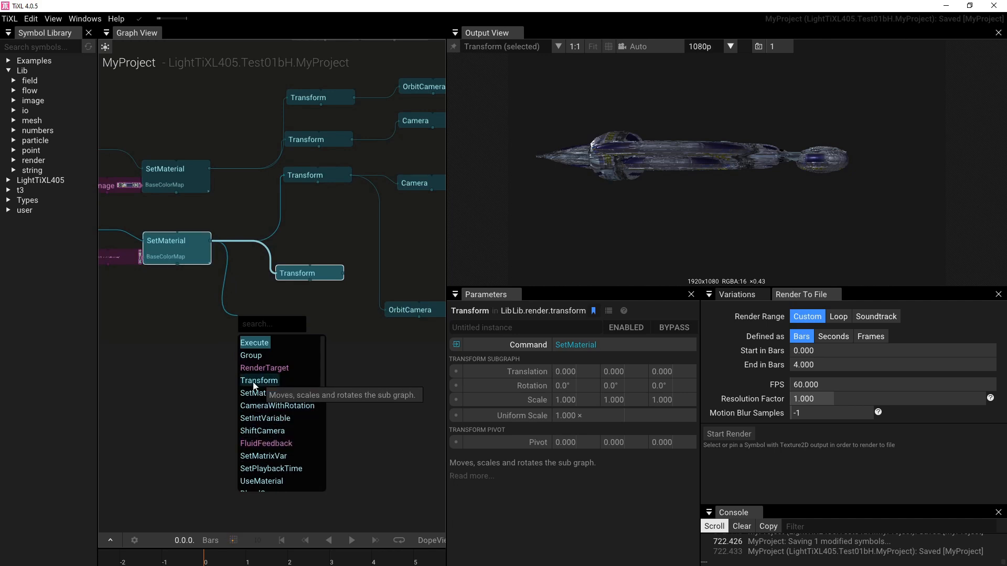
pyautogui.click(254, 381)
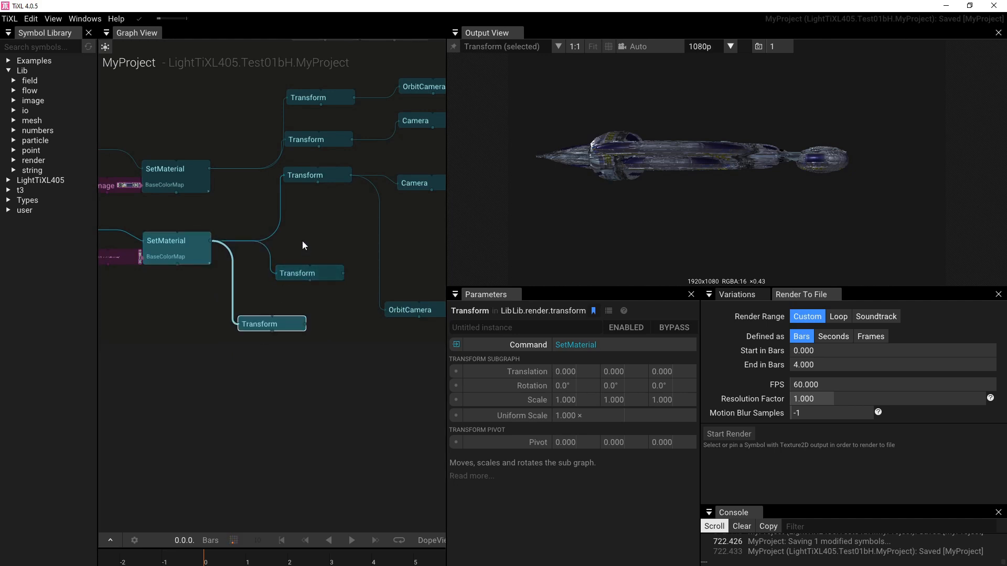
pyautogui.moveTo(302, 240); pyautogui.dragTo(295, 342)
pyautogui.press('Delete')
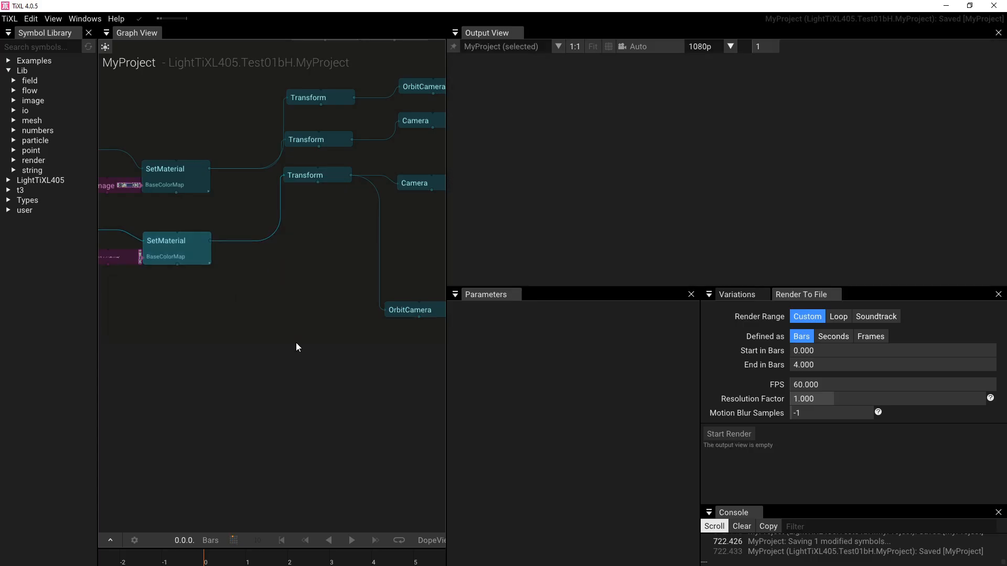
# Step: Add a standalone Transform node, connect the lower SetMaterial's output to it, and delete the node
pyautogui.doubleClick(290, 298)
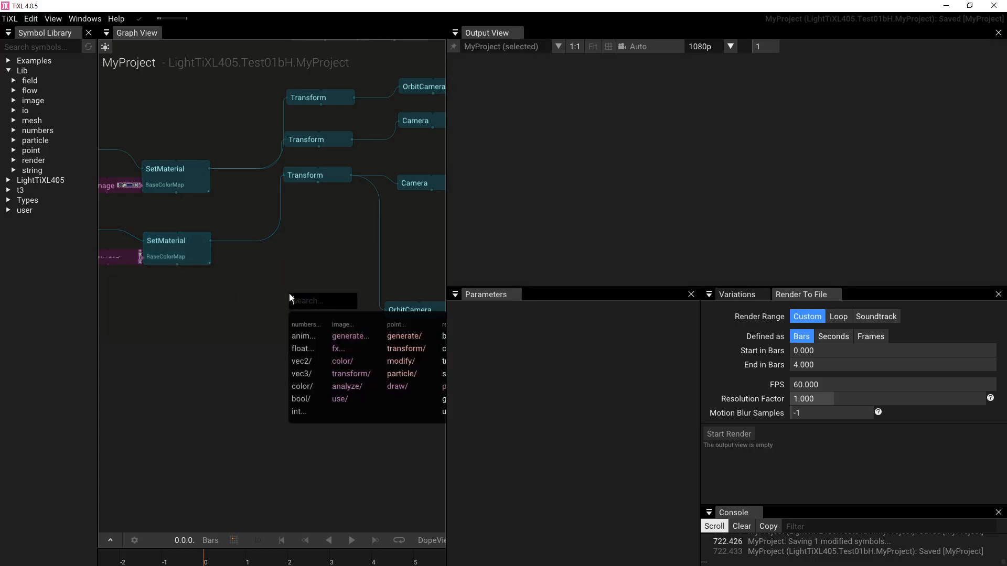
pyautogui.write('tran')
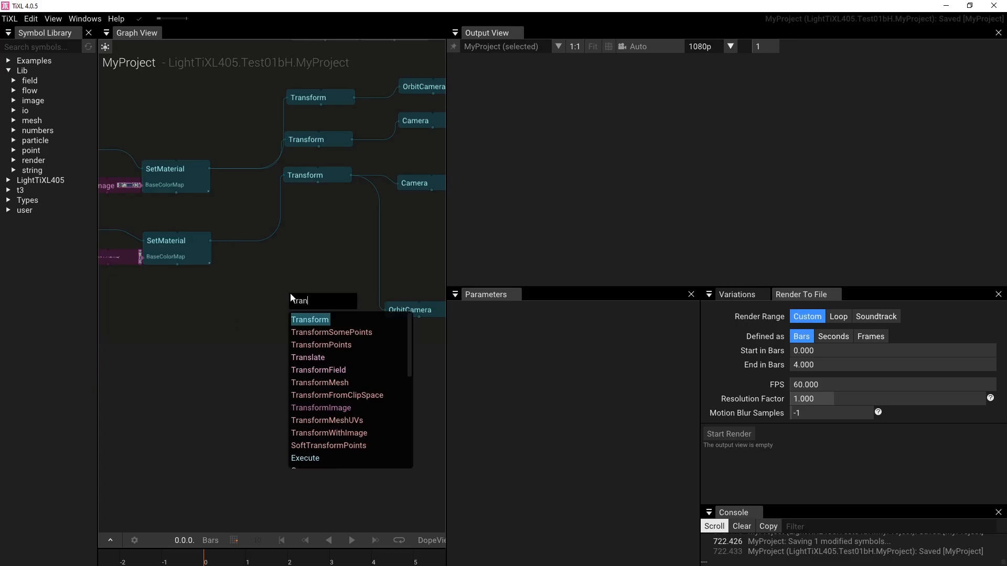
pyautogui.click(317, 320)
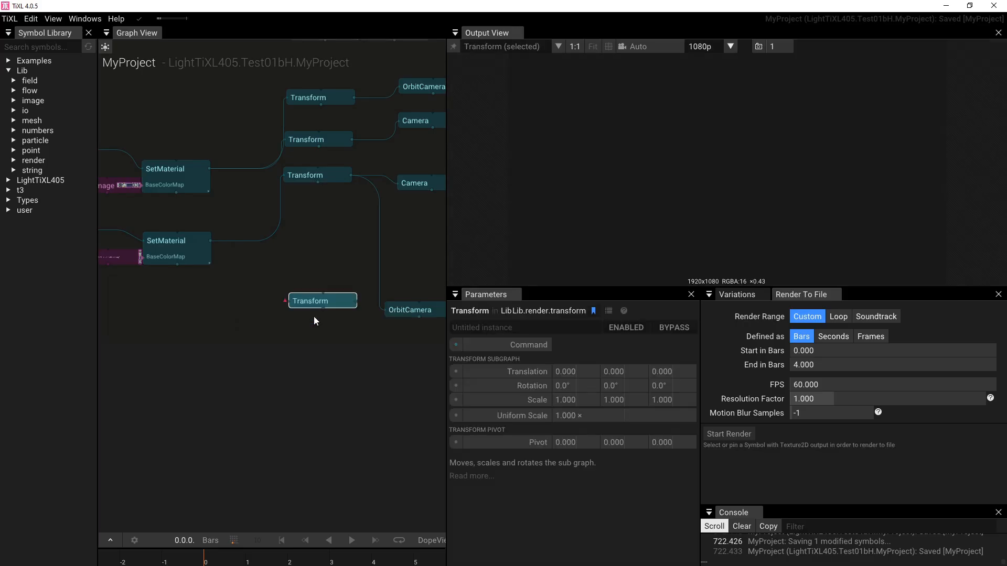
pyautogui.moveTo(303, 301); pyautogui.dragTo(283, 300)
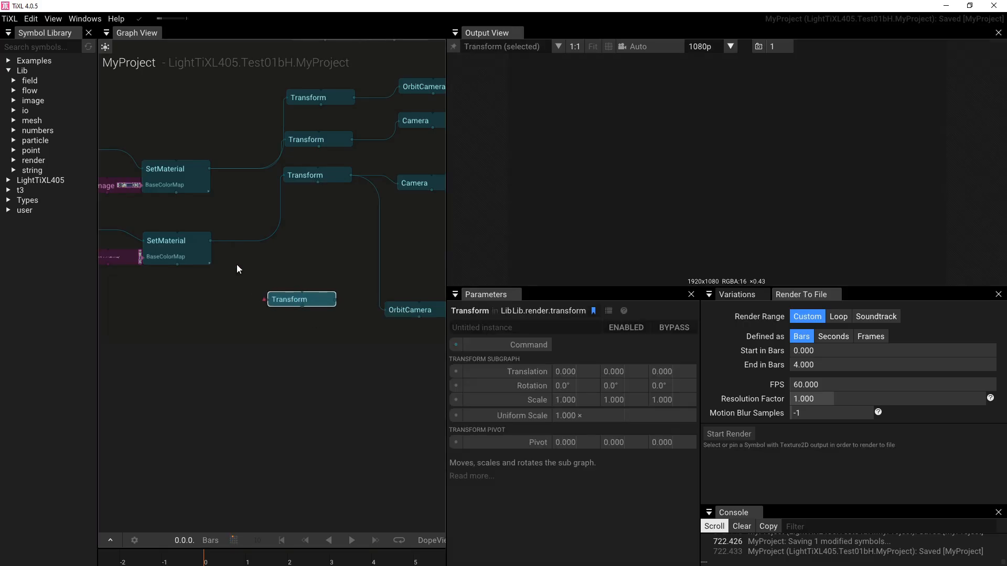
pyautogui.moveTo(210, 243); pyautogui.dragTo(282, 285)
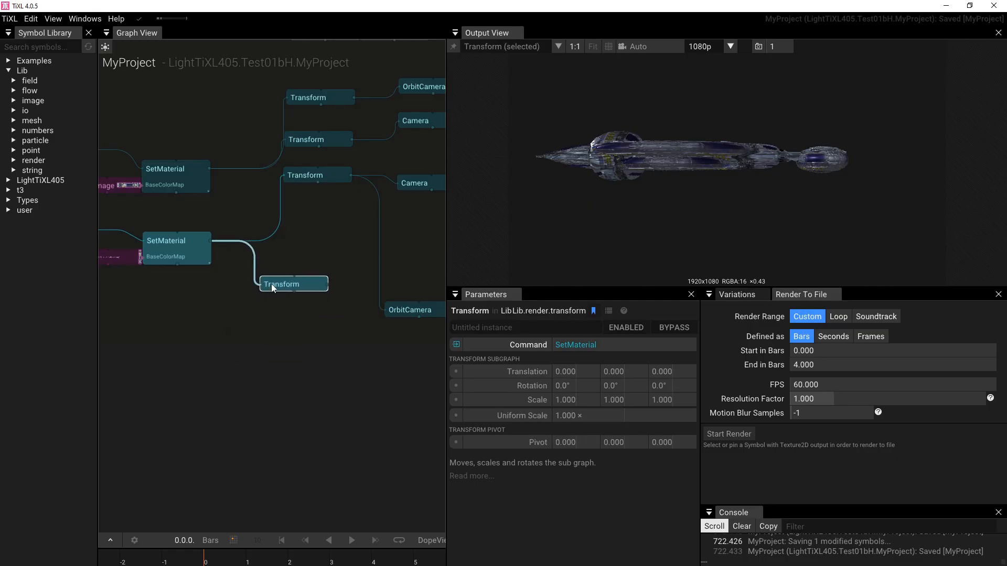
pyautogui.press('Delete')
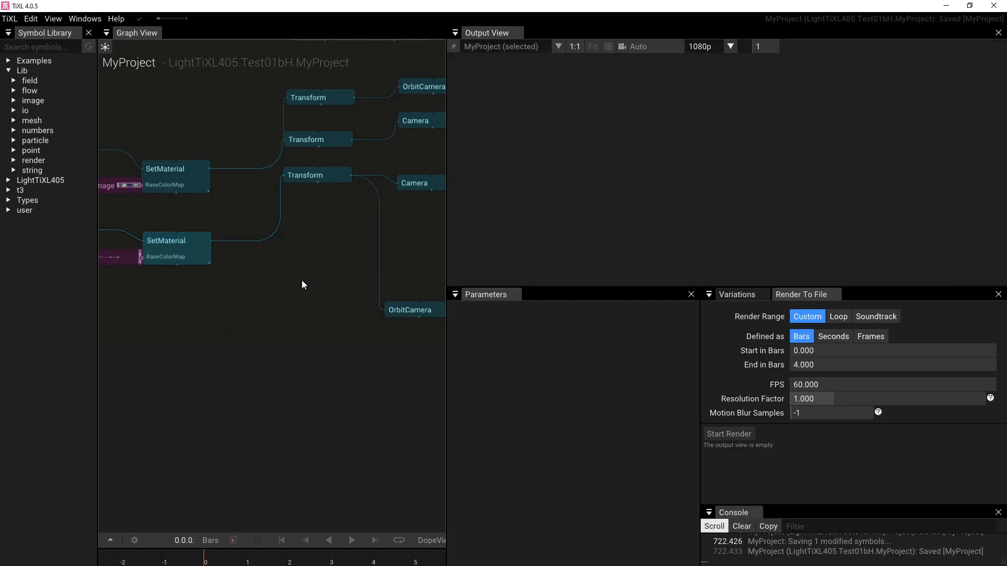
# Step: Examine the translation, rotation and scale parameters of the existing Transform node fed by the lower SetMaterial
pyautogui.moveTo(357, 202); pyautogui.dragTo(351, 339)
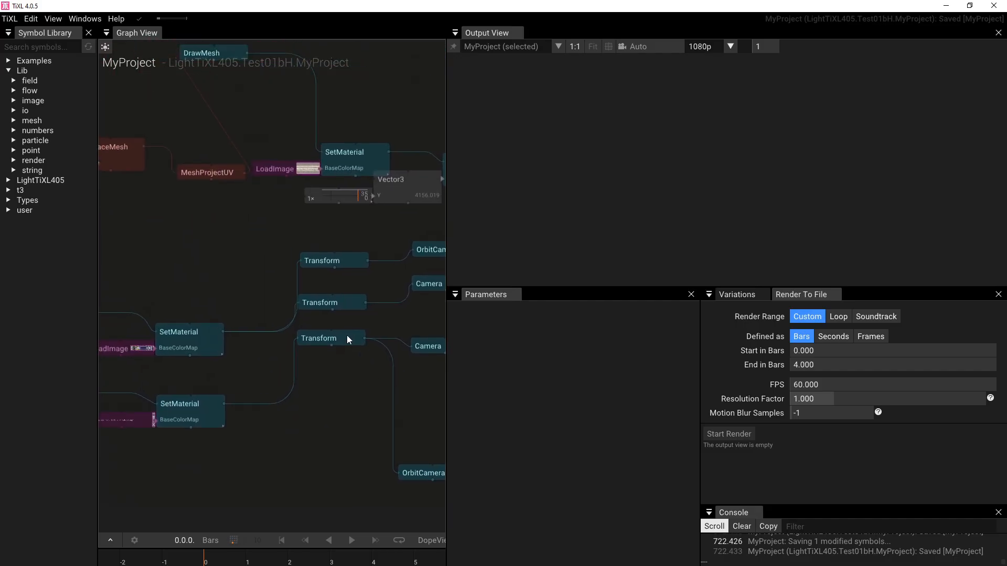
pyautogui.click(347, 336)
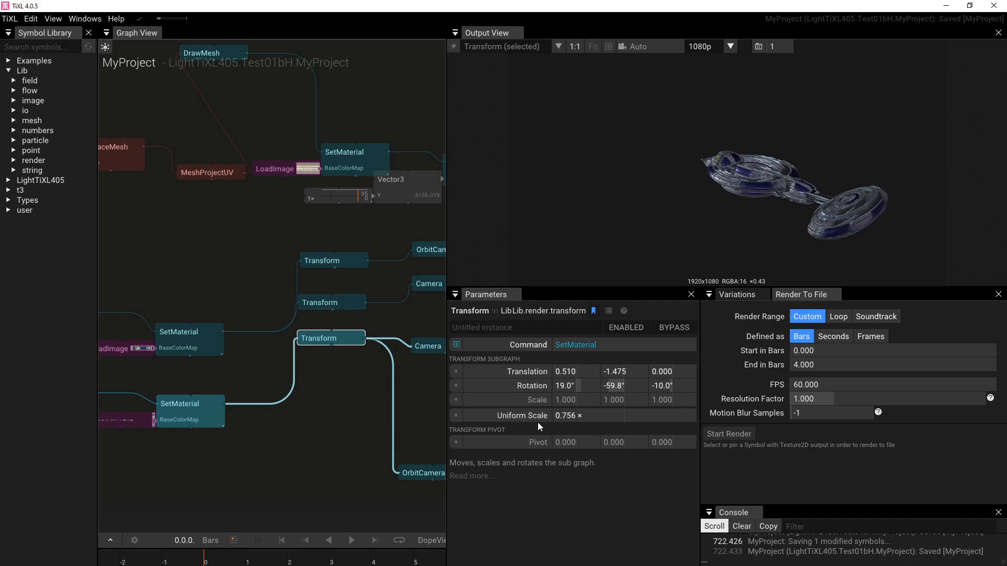
pyautogui.click(577, 373)
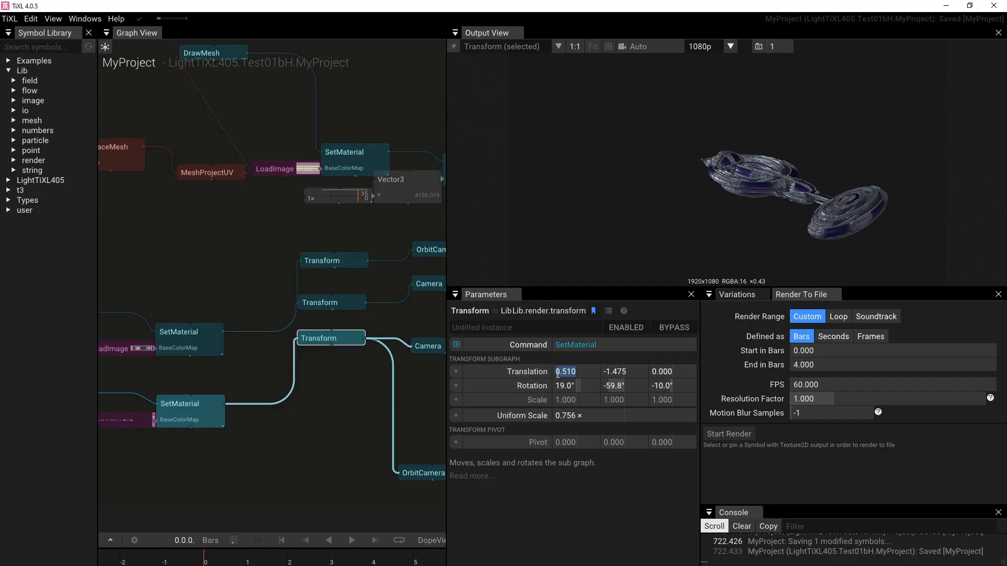
pyautogui.click(632, 373)
pyautogui.click(471, 402)
# Step: Select the lower OrbitCamera node and read the descriptions of its orbit angle and spin parameters
pyautogui.moveTo(422, 379); pyautogui.dragTo(298, 321)
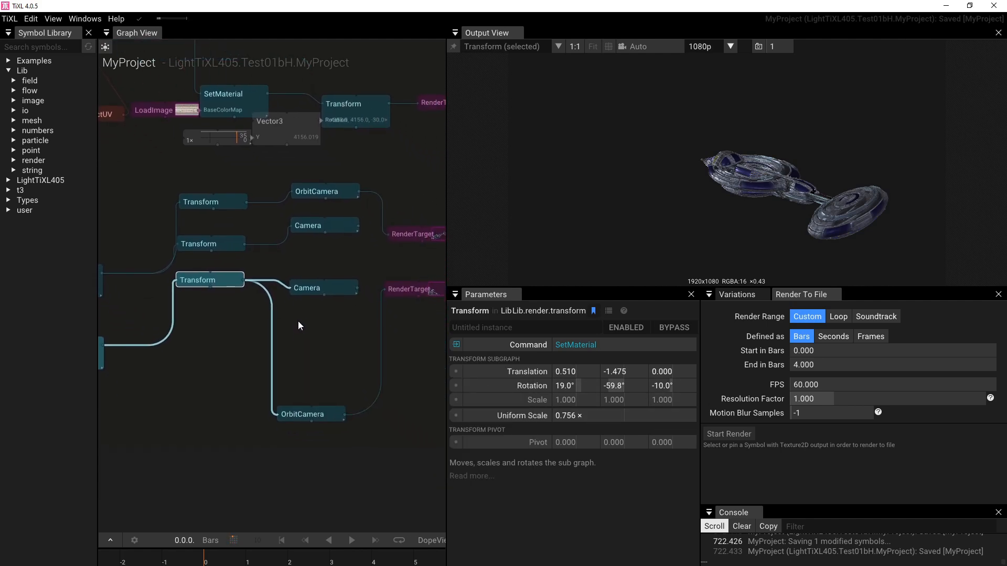
pyautogui.click(322, 413)
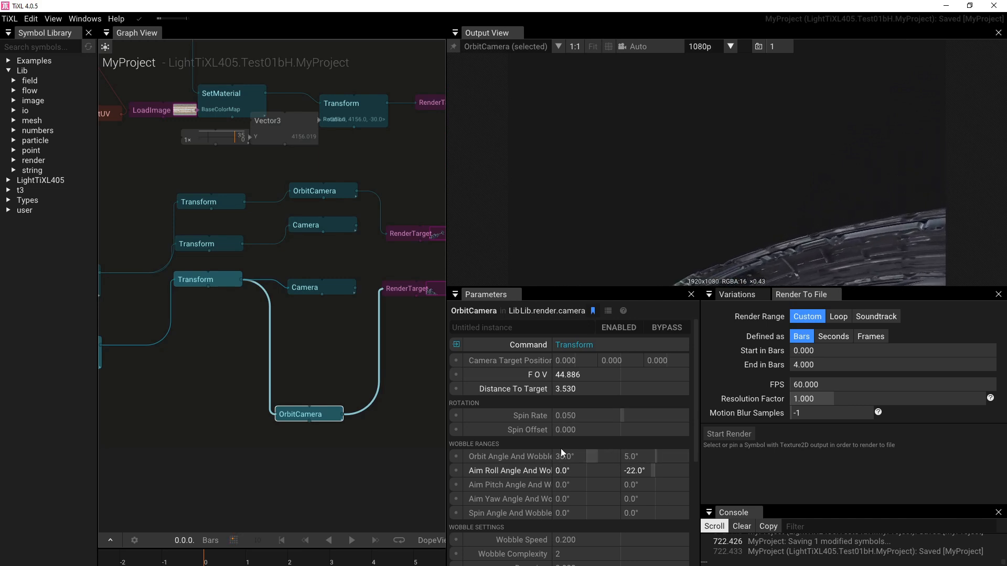
pyautogui.moveTo(470, 458)
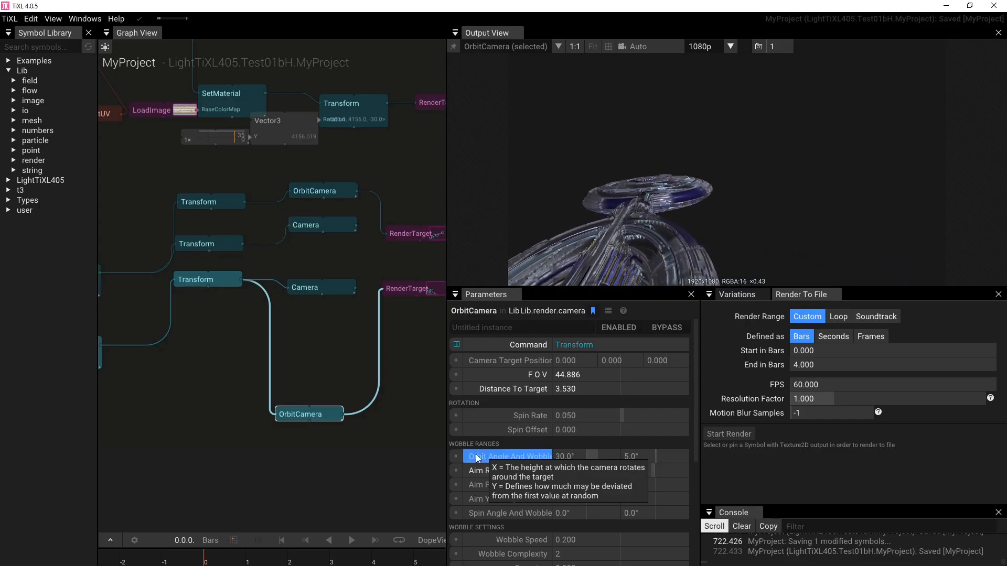
pyautogui.moveTo(479, 417)
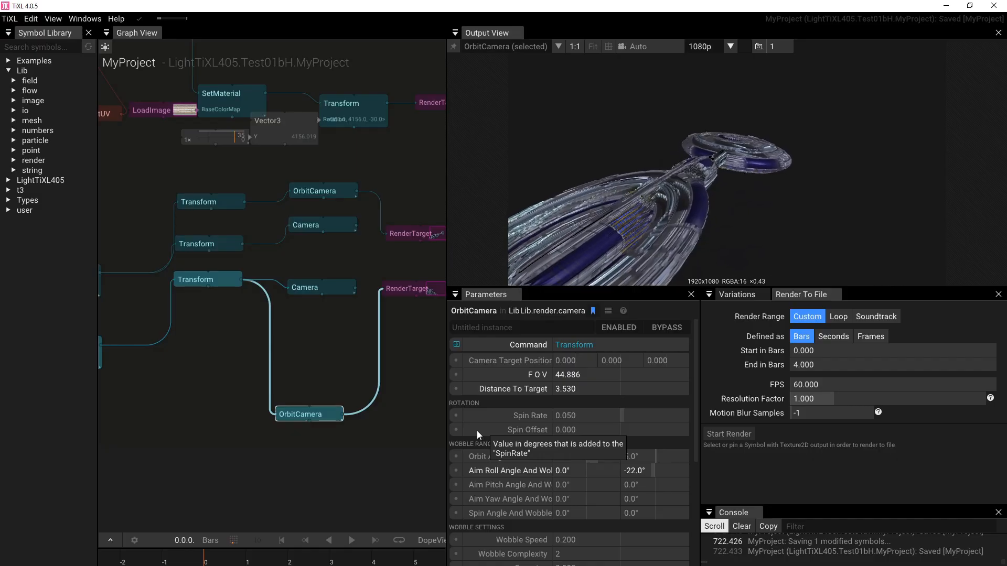
# Step: Try a Spin Offset of 153 on the lower OrbitCamera, and reset the parameter to its default
pyautogui.click(562, 430)
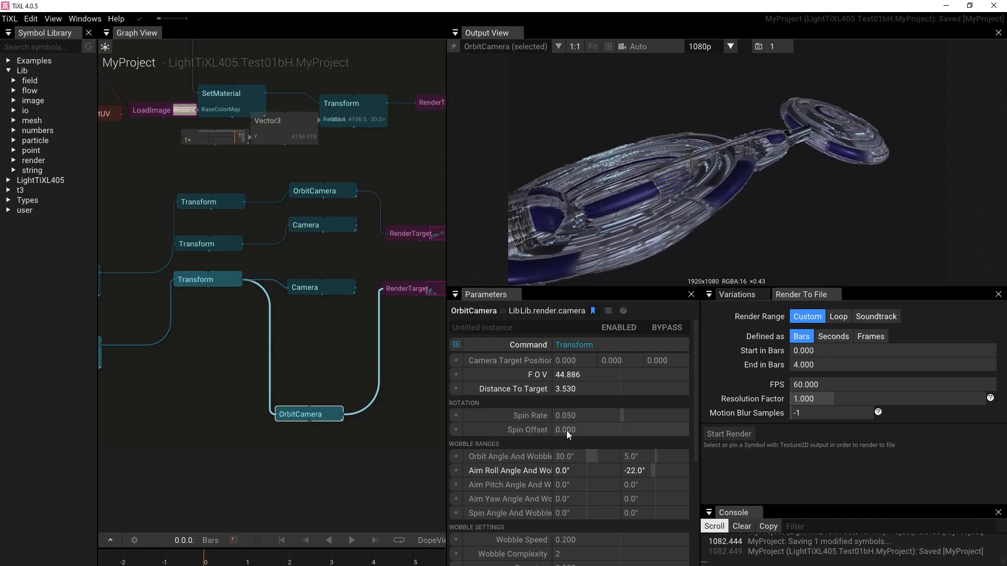
pyautogui.moveTo(566, 430); pyautogui.dragTo(523, 430)
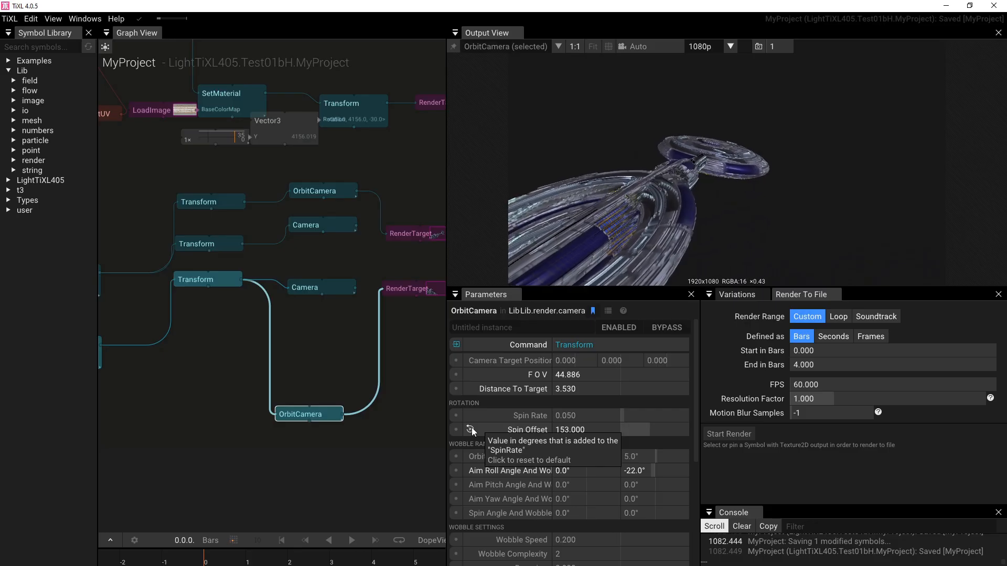
pyautogui.click(471, 429)
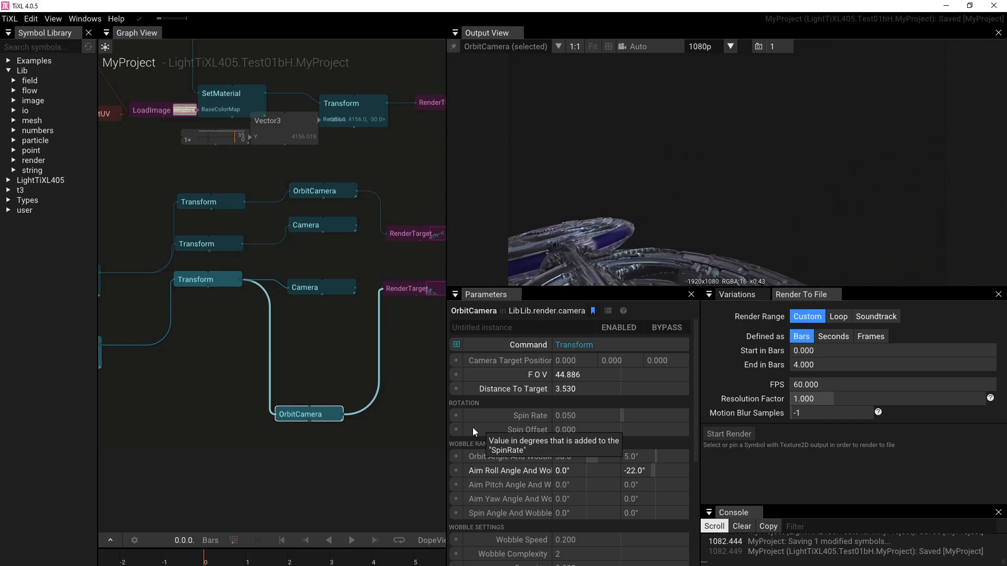
# Step: Try a Spin Offset of 126 on the lower OrbitCamera, and reset the parameter to its default
pyautogui.moveTo(558, 429); pyautogui.dragTo(608, 393)
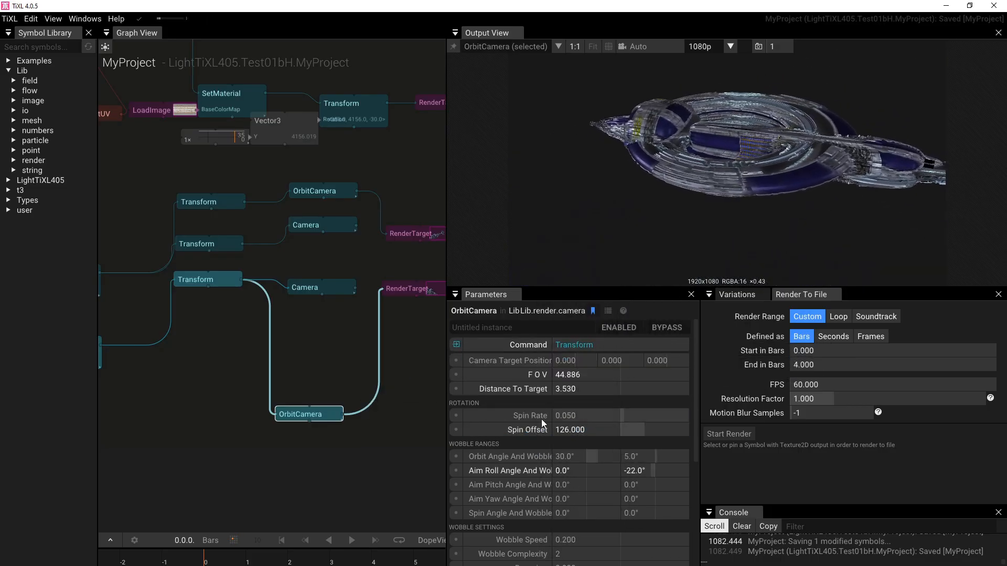
pyautogui.click(472, 429)
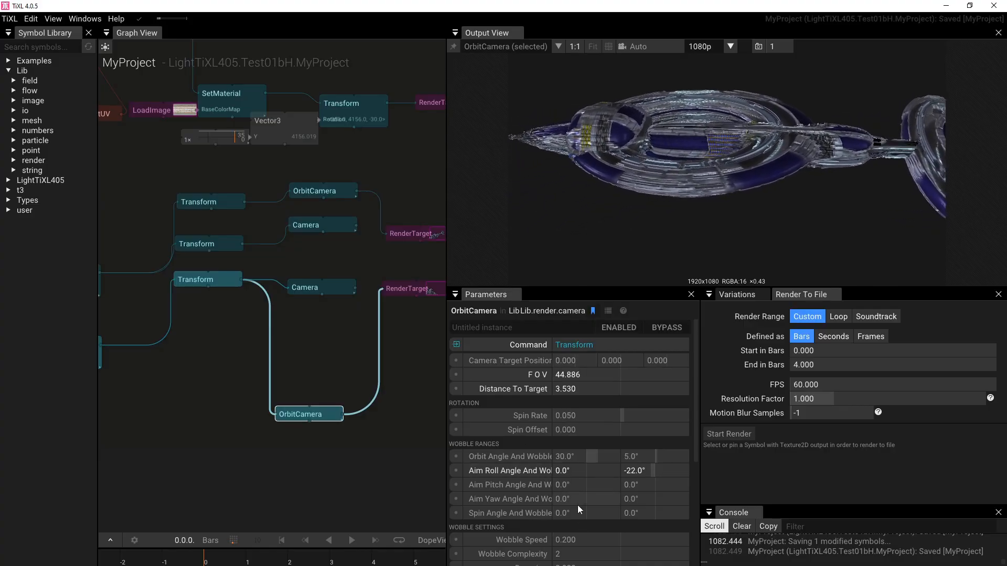
pyautogui.moveTo(694, 439); pyautogui.dragTo(672, 423)
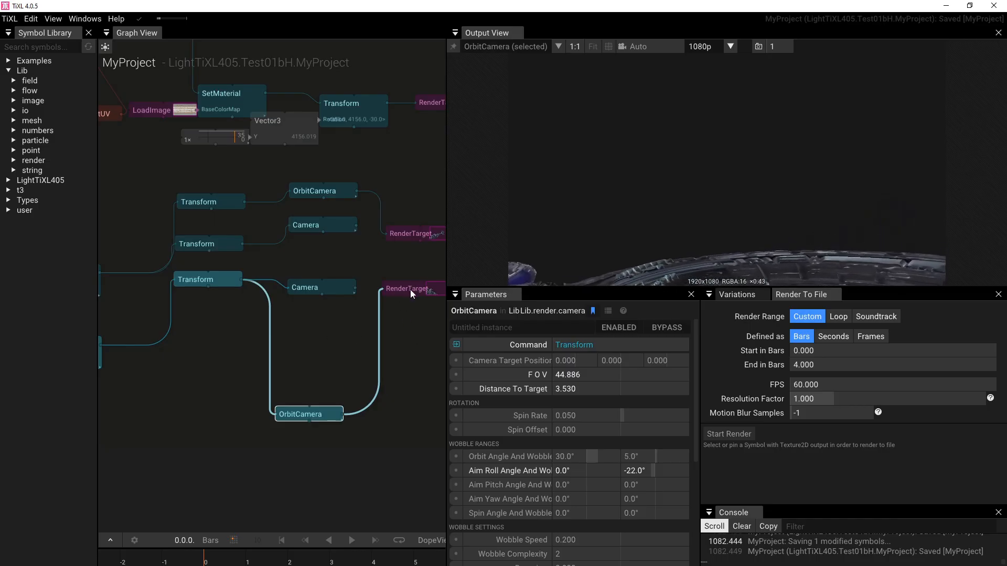
# Step: View the parameters of the lower RenderTarget and of the SpoutOutput node it feeds
pyautogui.moveTo(395, 335); pyautogui.dragTo(269, 332)
pyautogui.click(282, 291)
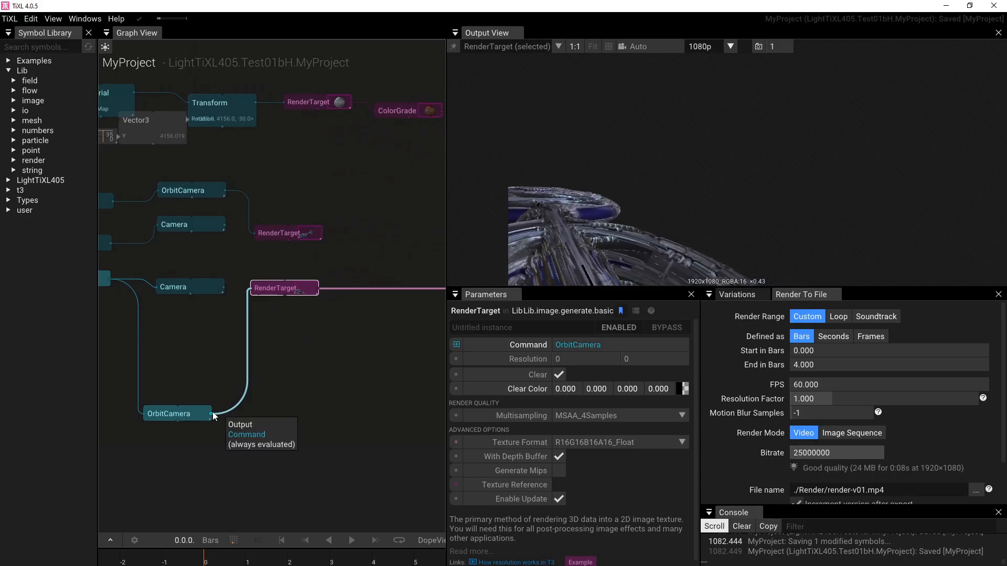
pyautogui.moveTo(358, 347); pyautogui.dragTo(187, 371)
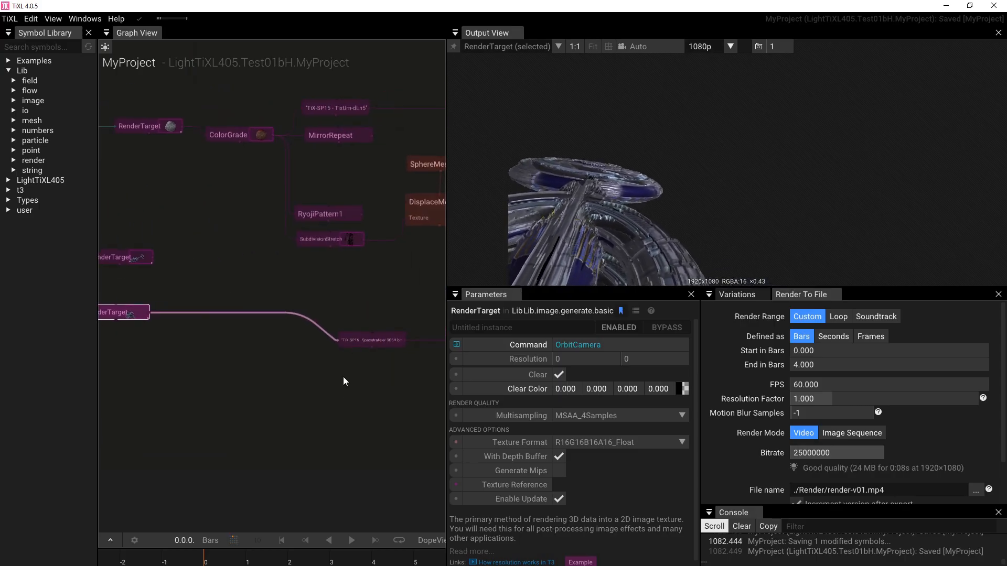
pyautogui.scroll(3, 344, 392)
pyautogui.click(363, 318)
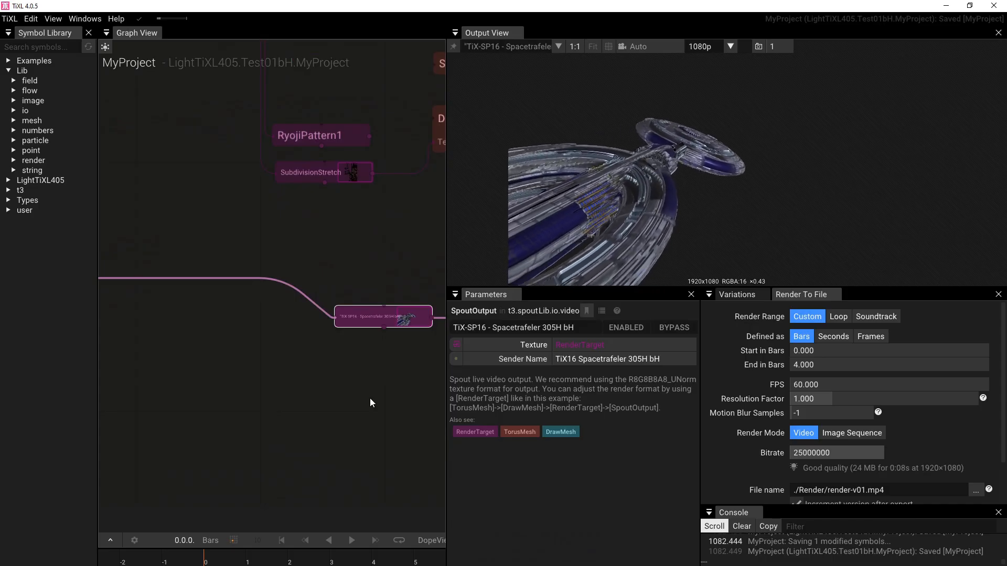
# Step: Try an Emissive Color alpha of 1.000 on the lower SetMaterial
pyautogui.moveTo(292, 410); pyautogui.dragTo(439, 354)
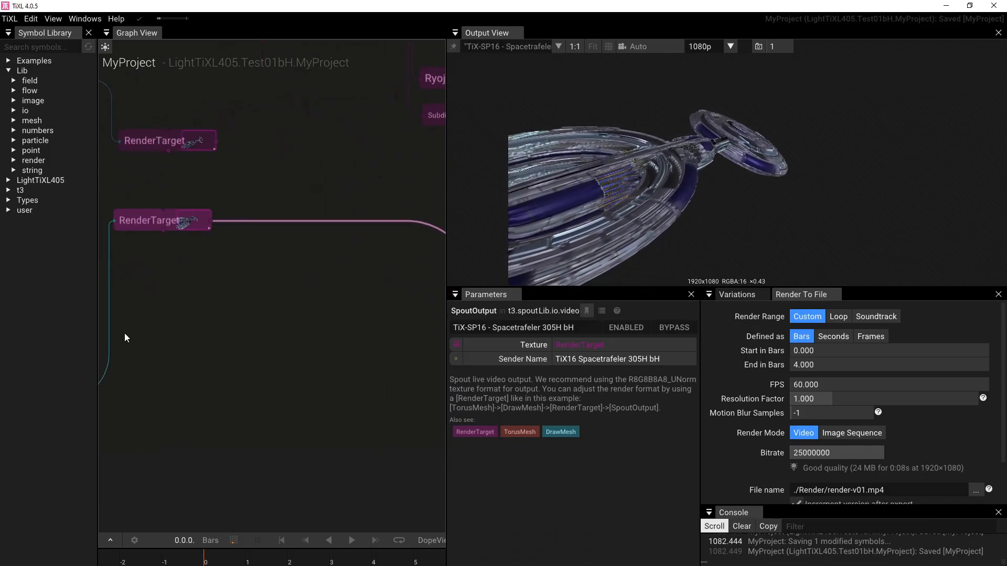
pyautogui.moveTo(125, 332); pyautogui.dragTo(356, 281)
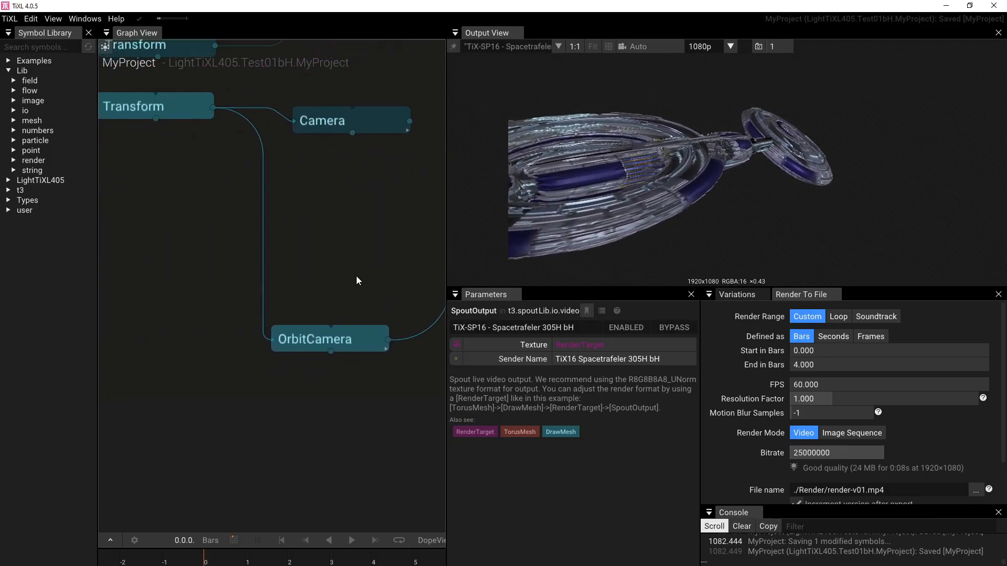
pyautogui.moveTo(152, 288); pyautogui.dragTo(492, 351)
pyautogui.moveTo(251, 389); pyautogui.dragTo(269, 337)
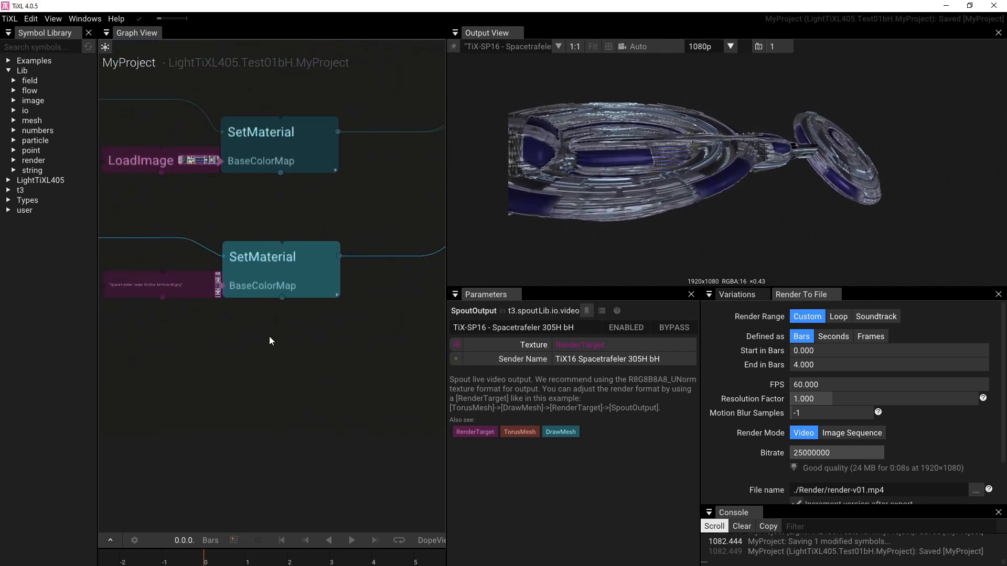
pyautogui.click(264, 273)
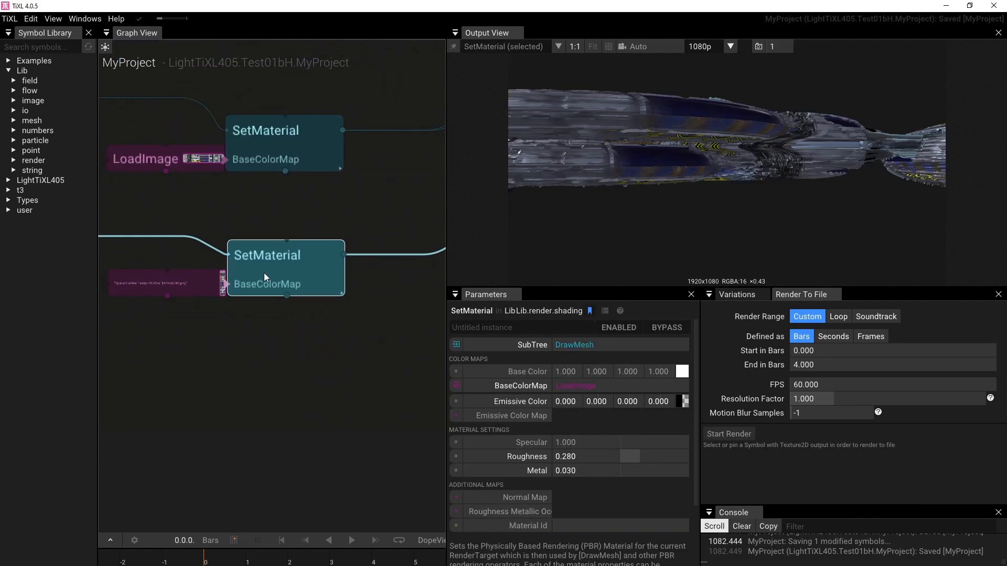
pyautogui.click(685, 402)
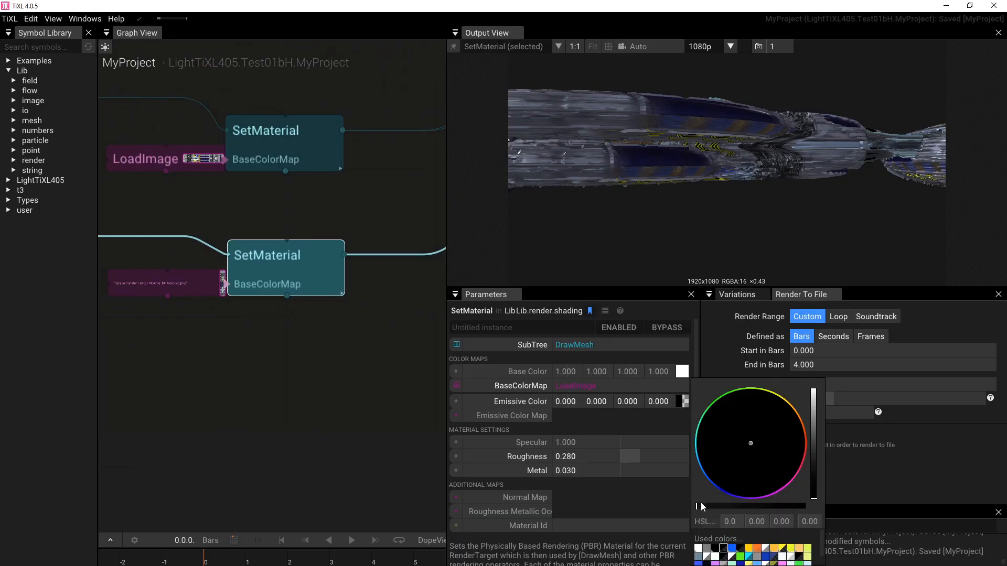
pyautogui.moveTo(701, 504); pyautogui.dragTo(821, 496)
# Step: Close the color picker and inspect the lower OrbitCamera and the RenderTarget it is connected to
pyautogui.moveTo(388, 319); pyautogui.dragTo(140, 383)
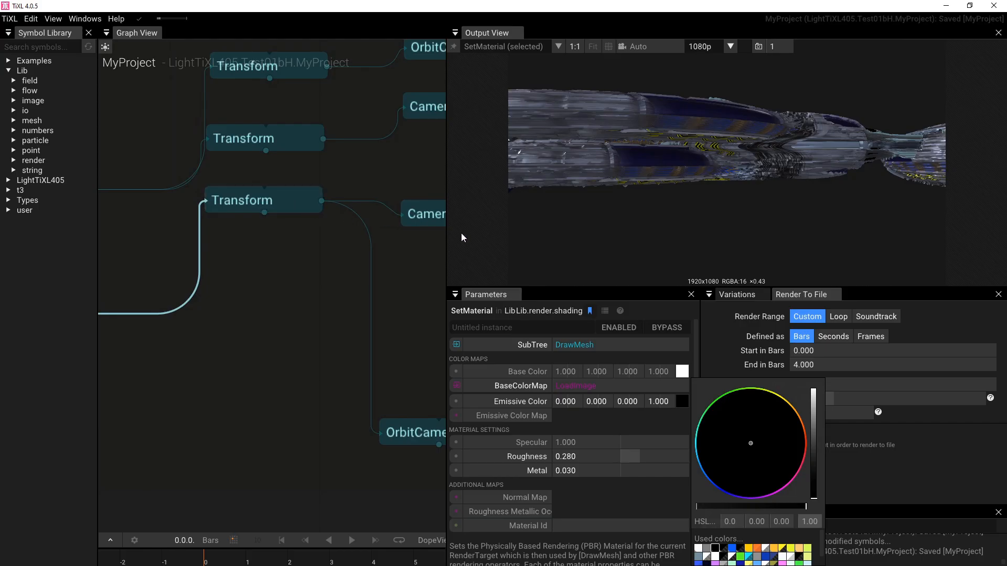
pyautogui.moveTo(407, 272); pyautogui.dragTo(241, 259)
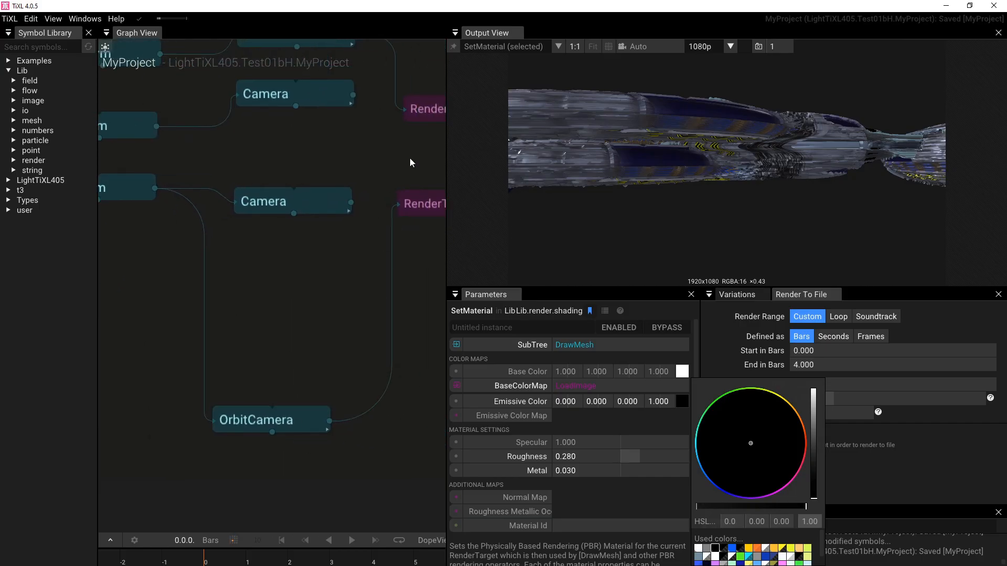
pyautogui.press('Escape')
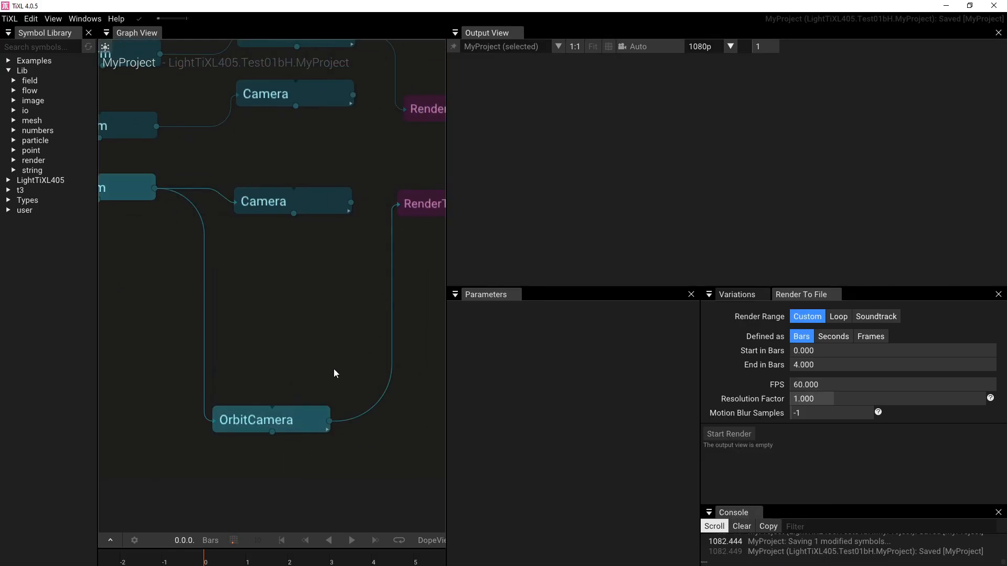
pyautogui.click(291, 422)
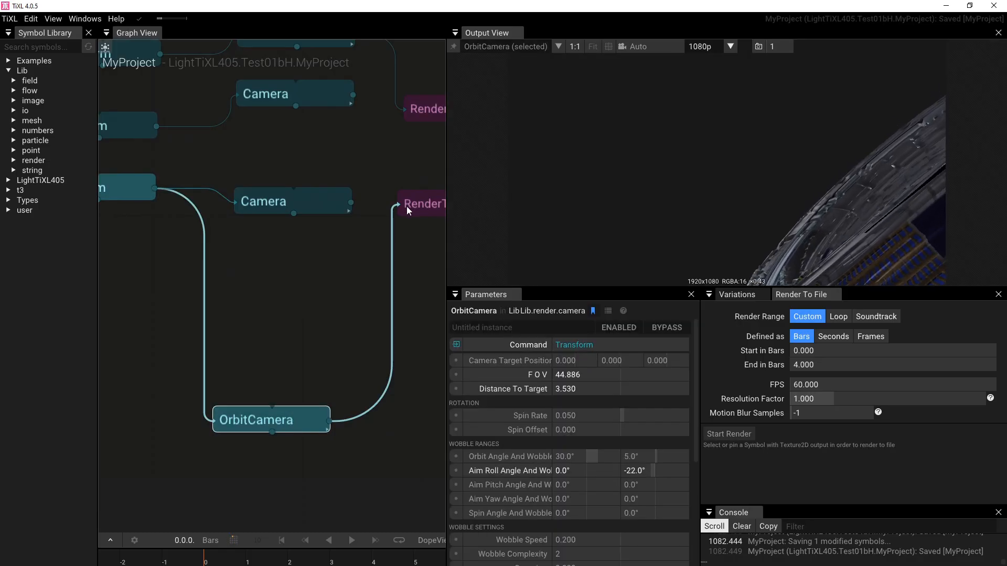
pyautogui.click(426, 211)
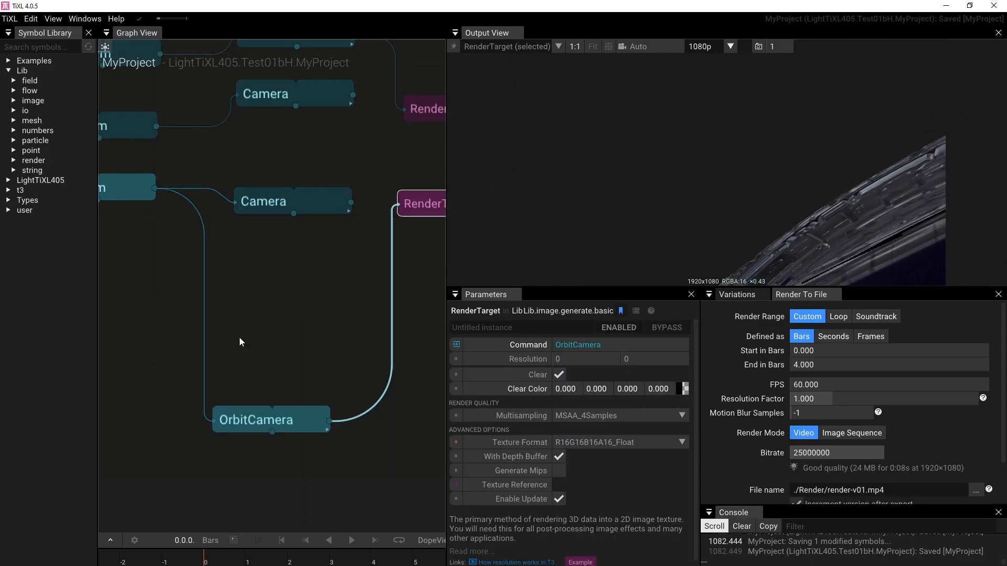
# Step: Return the lower SetMaterial's Emissive Color alpha to 0.000 and close the color picker
pyautogui.moveTo(222, 341); pyautogui.dragTo(296, 313)
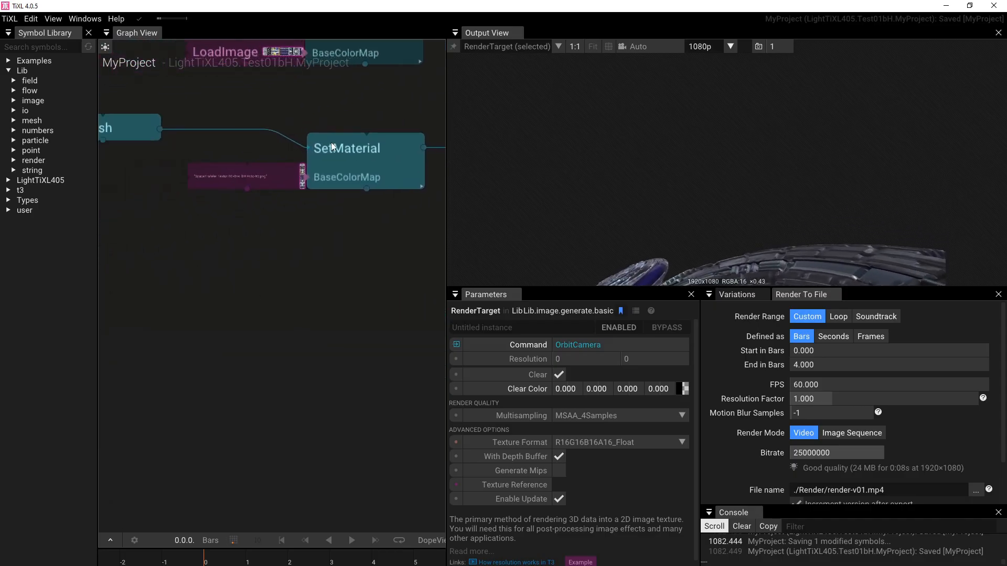
pyautogui.click(347, 155)
pyautogui.click(683, 402)
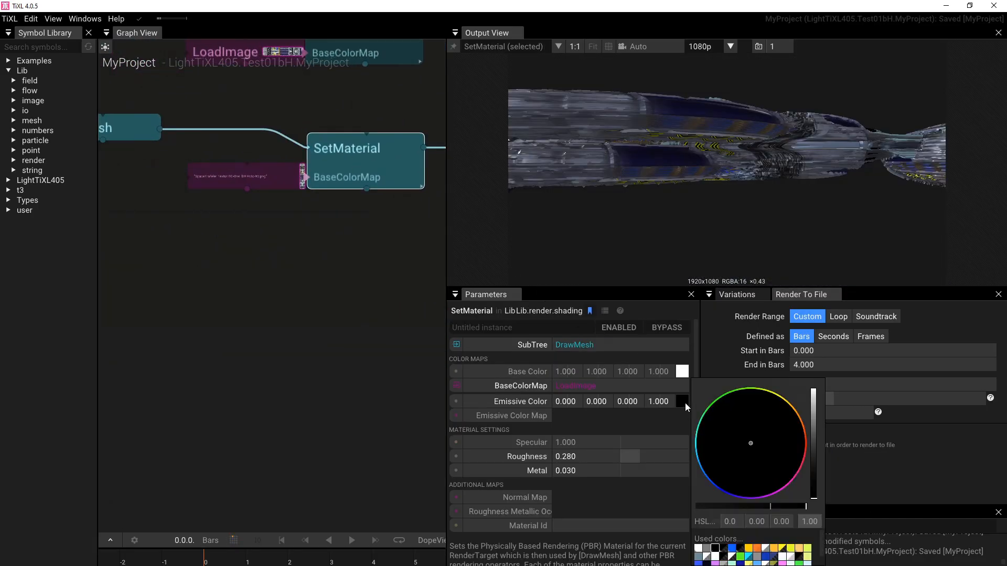
pyautogui.moveTo(806, 506); pyautogui.dragTo(710, 505)
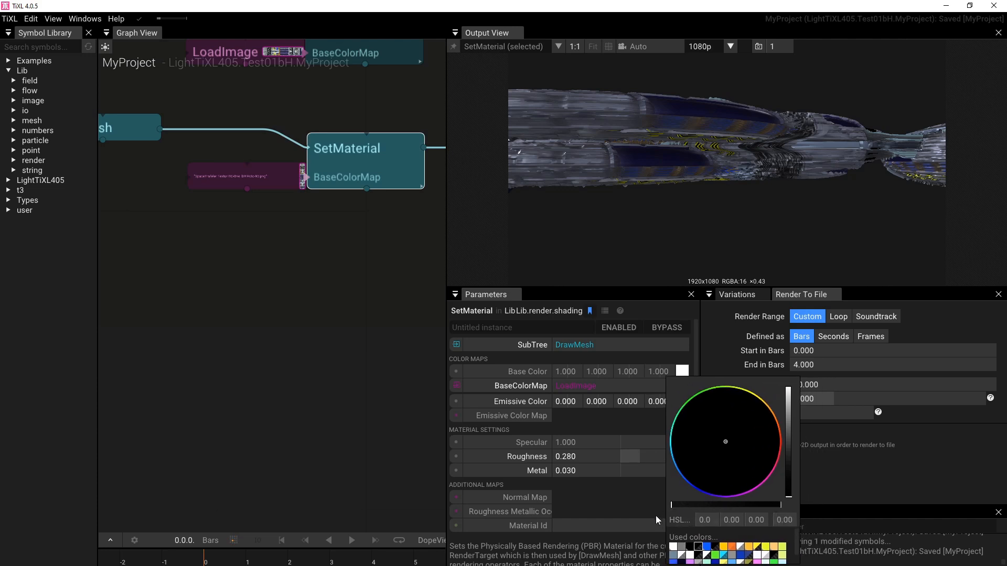
pyautogui.click(580, 421)
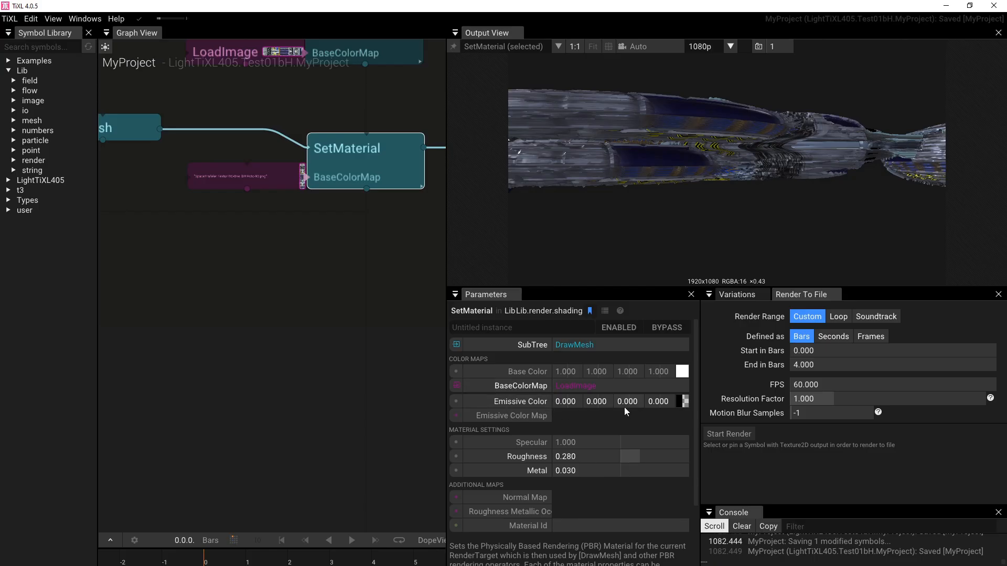
# Step: Examine the Transform fed by the lower SetMaterial and the OrbitCamera that follows it
pyautogui.moveTo(379, 254); pyautogui.dragTo(116, 231)
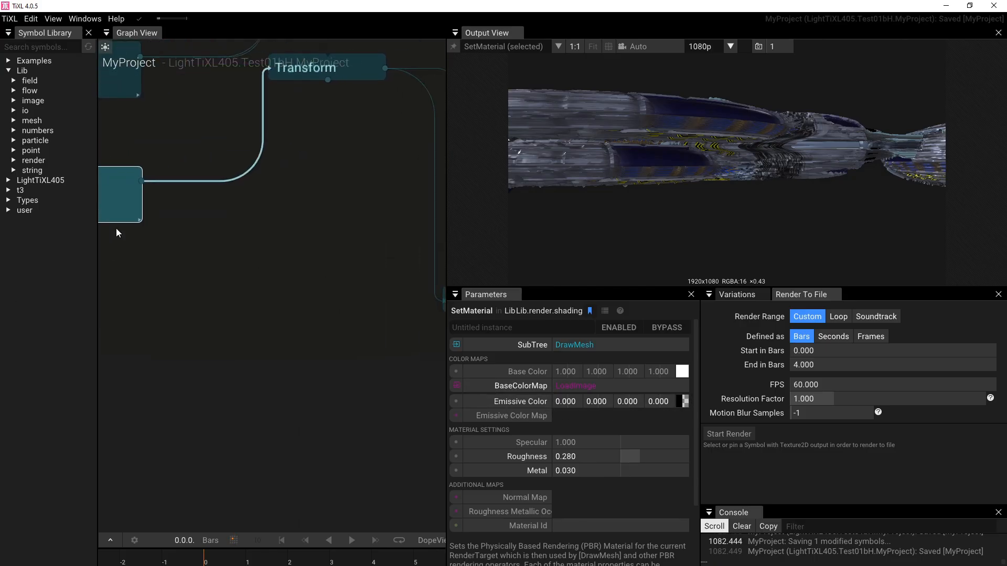
pyautogui.click(346, 67)
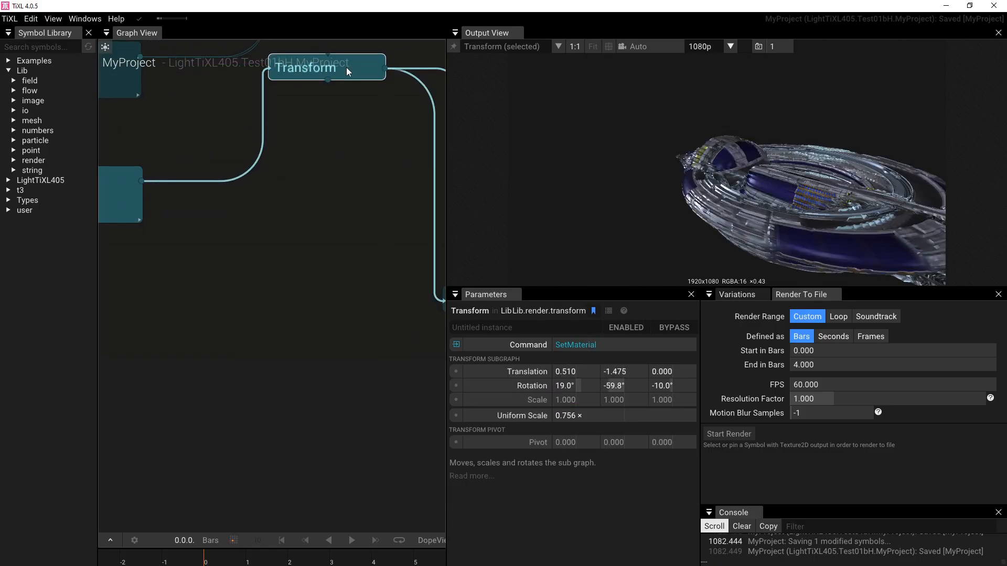
pyautogui.moveTo(306, 338); pyautogui.dragTo(192, 342)
pyautogui.click(282, 443)
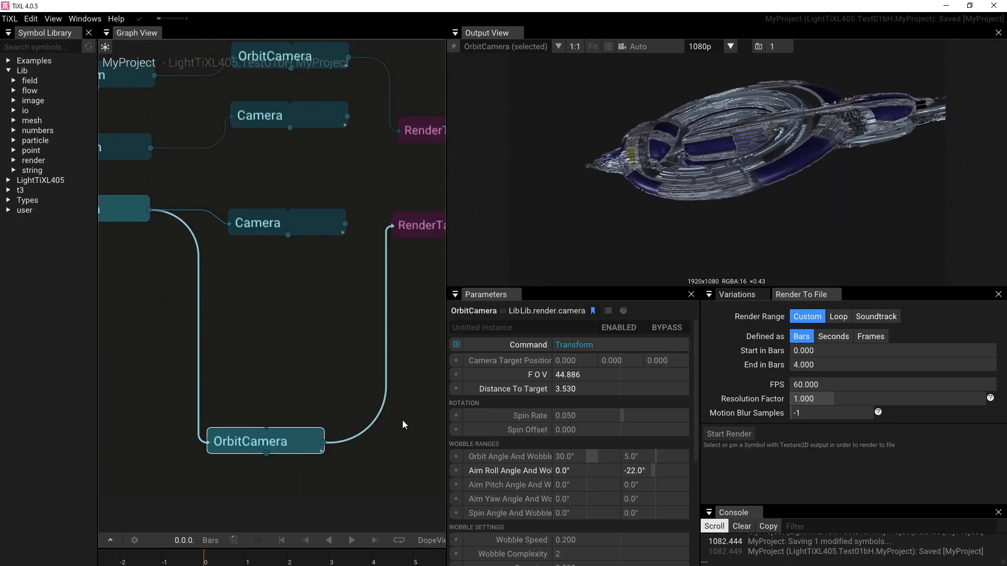
# Step: Try a Clear Color alpha of 1.000 on the lower RenderTarget, and return it to 0.0
pyautogui.moveTo(317, 291); pyautogui.dragTo(216, 234)
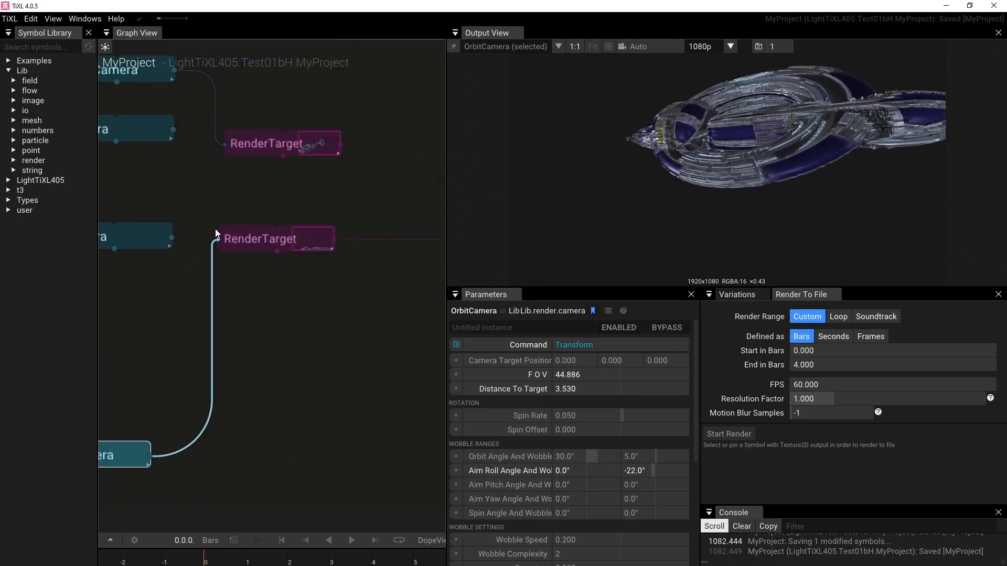
pyautogui.click(247, 240)
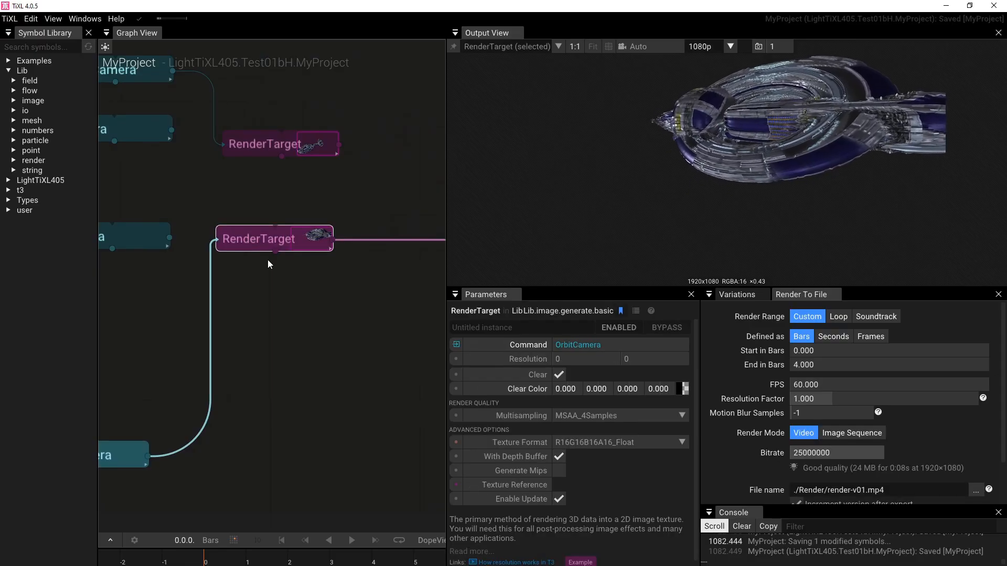
pyautogui.click(681, 391)
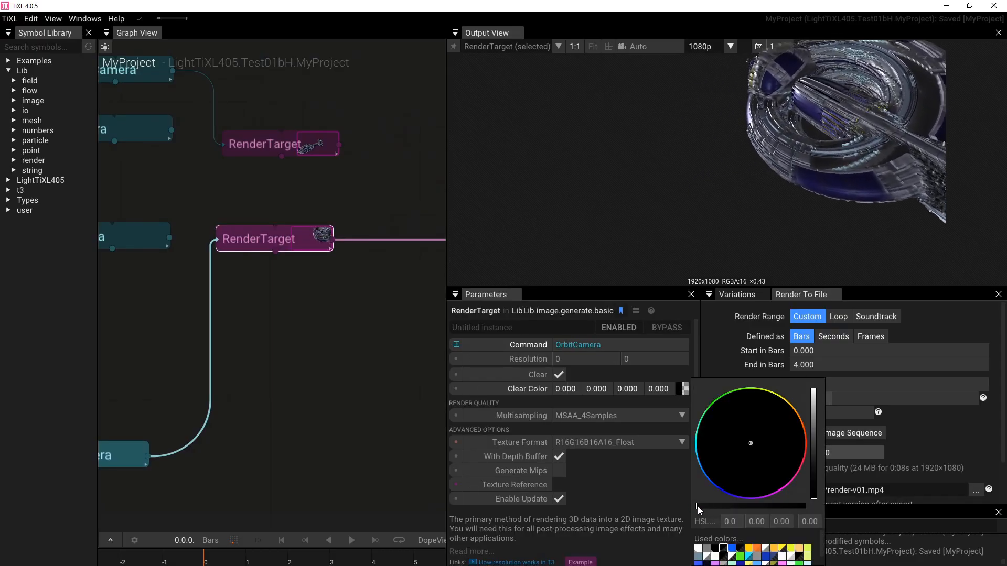
pyautogui.moveTo(698, 505); pyautogui.dragTo(829, 495)
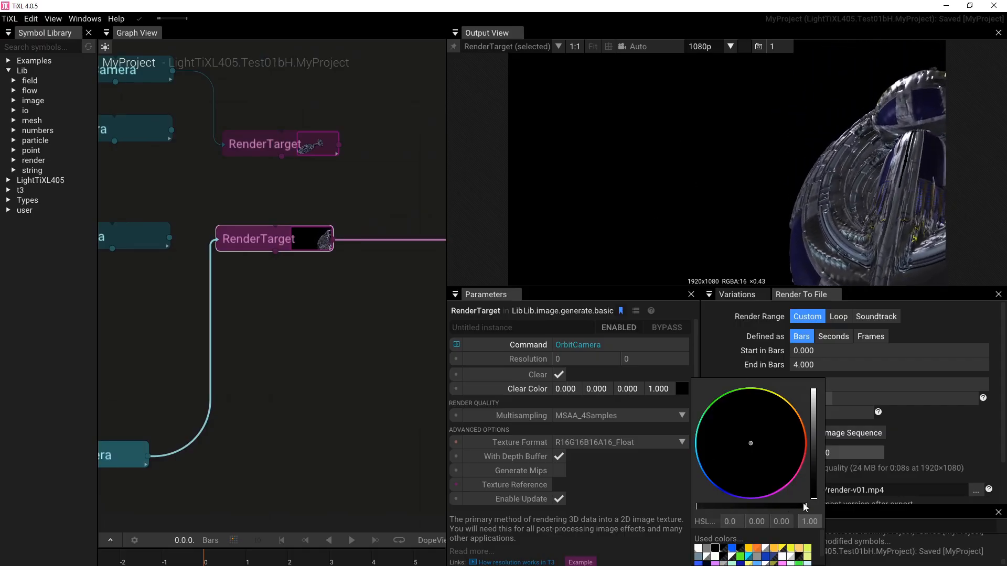
pyautogui.moveTo(805, 504); pyautogui.dragTo(644, 500)
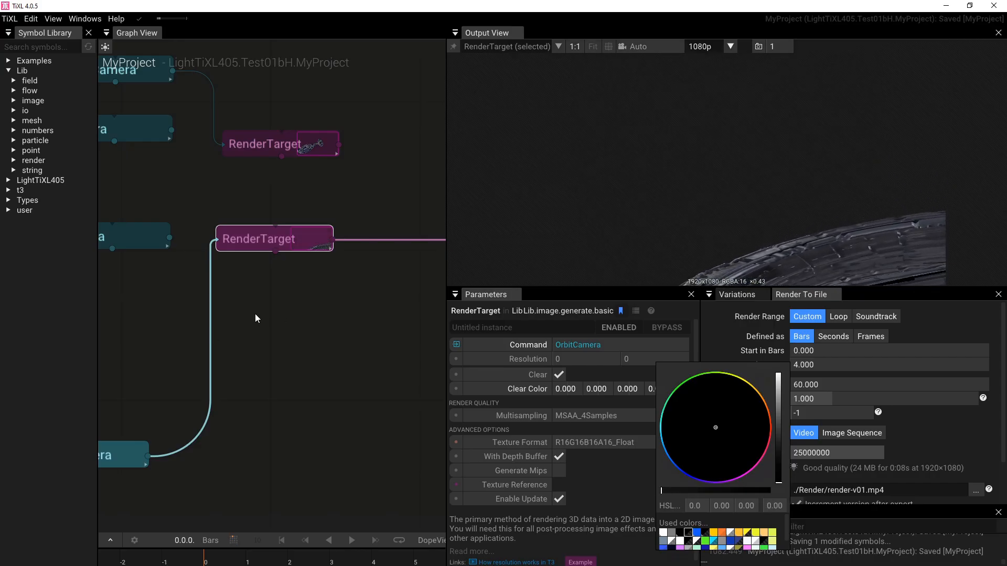
# Step: Follow the lower RenderTarget's output to the TiX-SP16 - Spacetrafeler 305H bH SpoutOutput node and examine the surrounding graph
pyautogui.moveTo(348, 322); pyautogui.dragTo(209, 360)
pyautogui.scroll(1, 341, 341)
pyautogui.moveTo(353, 334); pyautogui.dragTo(232, 348)
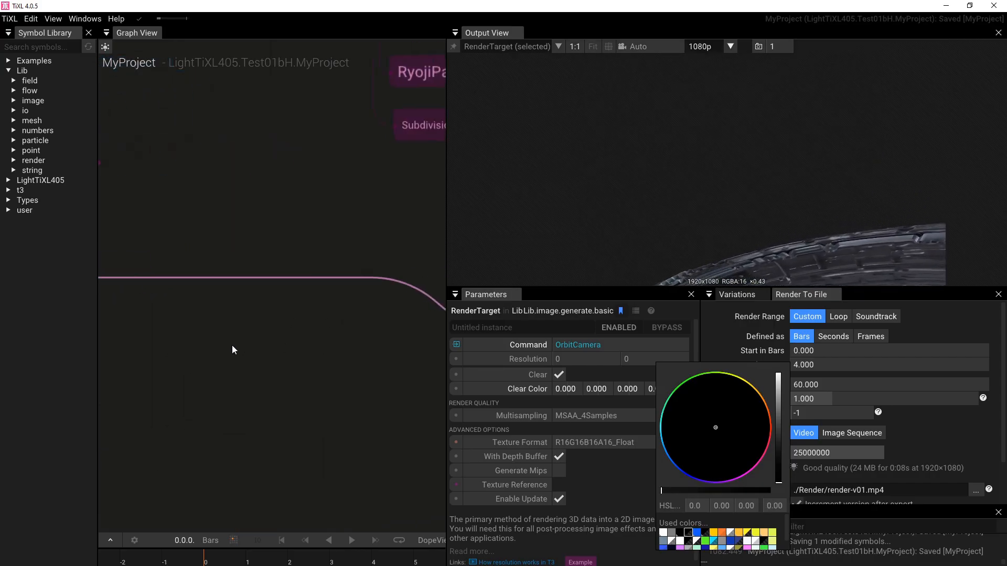
pyautogui.moveTo(339, 378); pyautogui.dragTo(211, 310)
pyautogui.moveTo(338, 366); pyautogui.dragTo(276, 345)
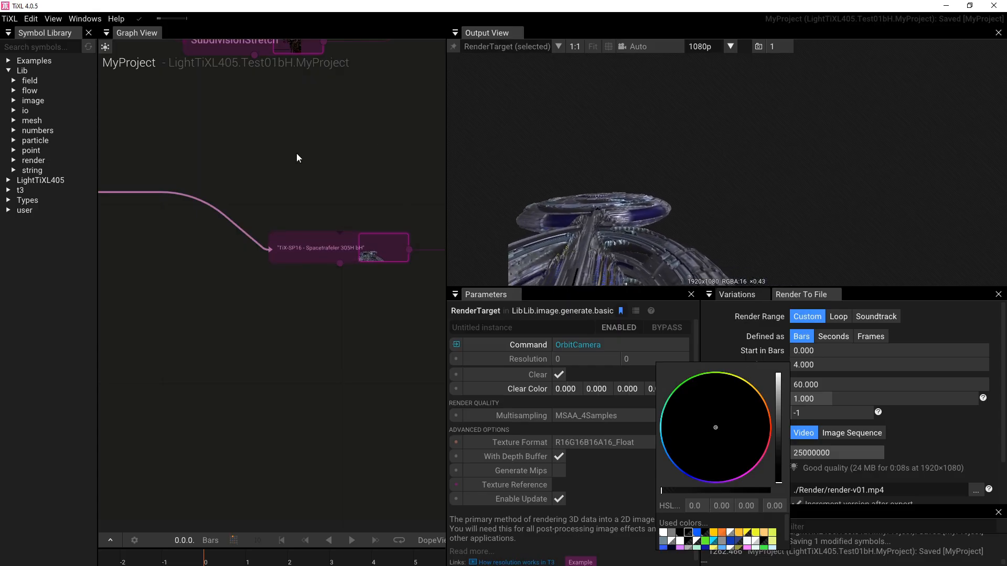
pyautogui.moveTo(301, 167); pyautogui.dragTo(347, 137)
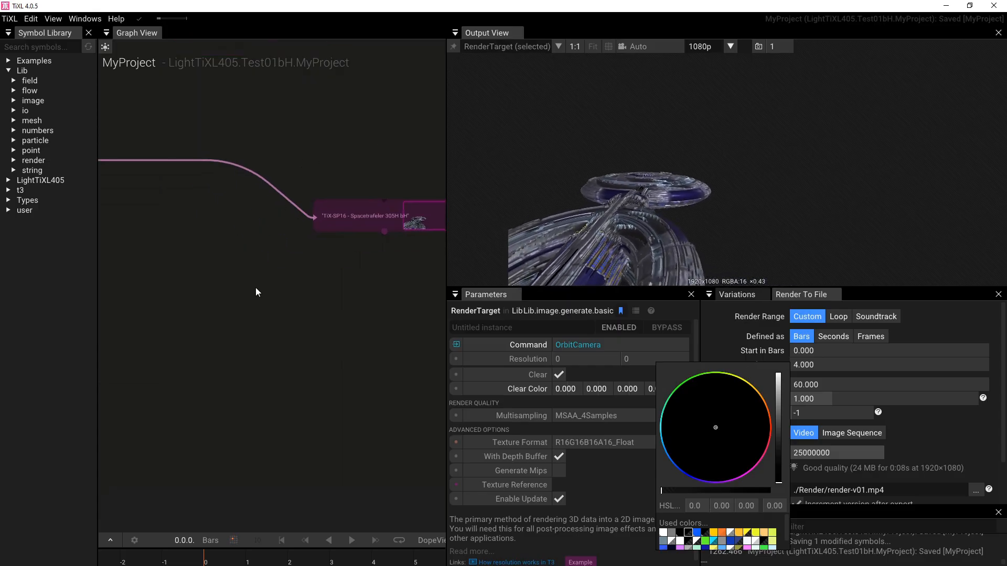
pyautogui.moveTo(256, 287); pyautogui.dragTo(285, 379)
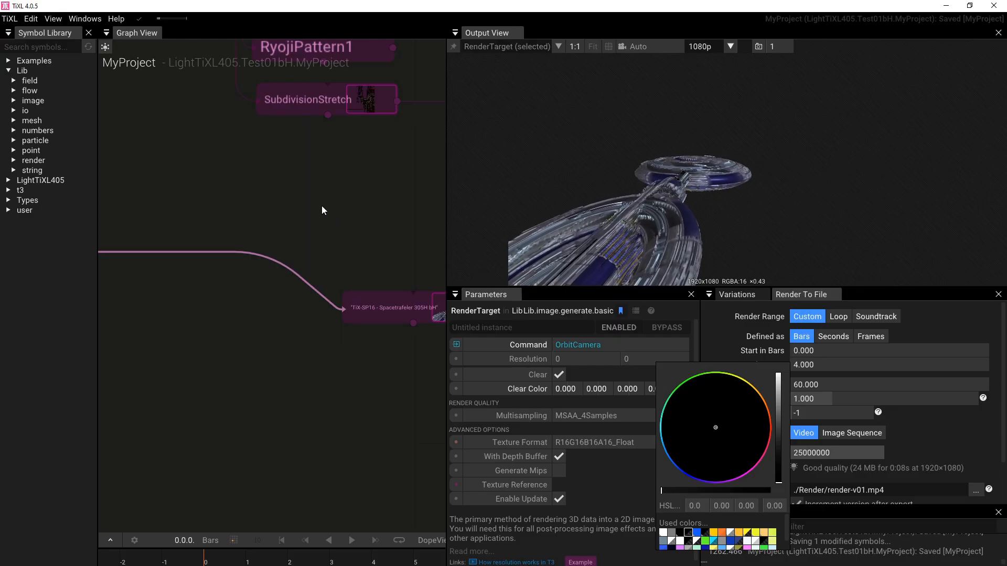
pyautogui.scroll(-2, 322, 206)
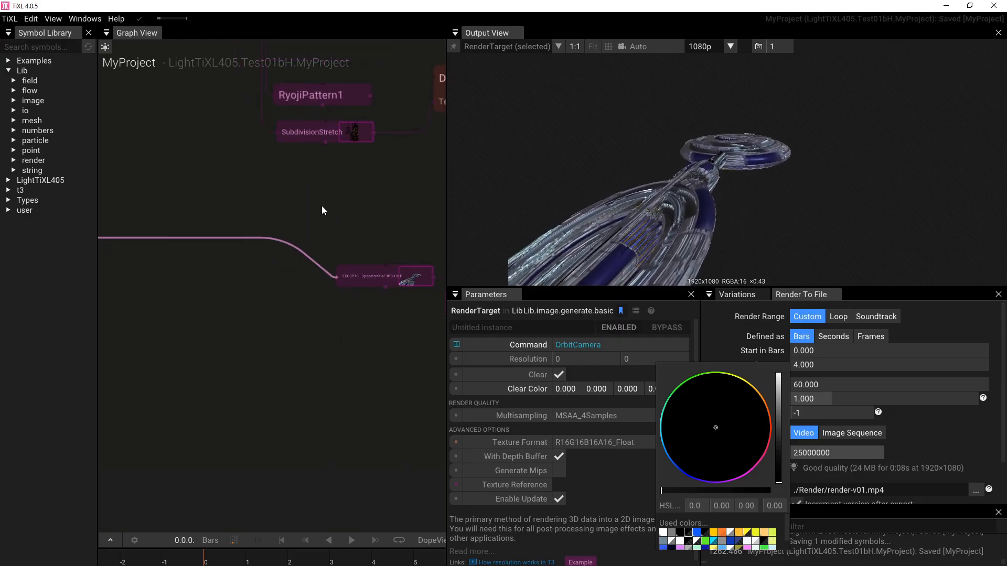
pyautogui.scroll(-5, 322, 206)
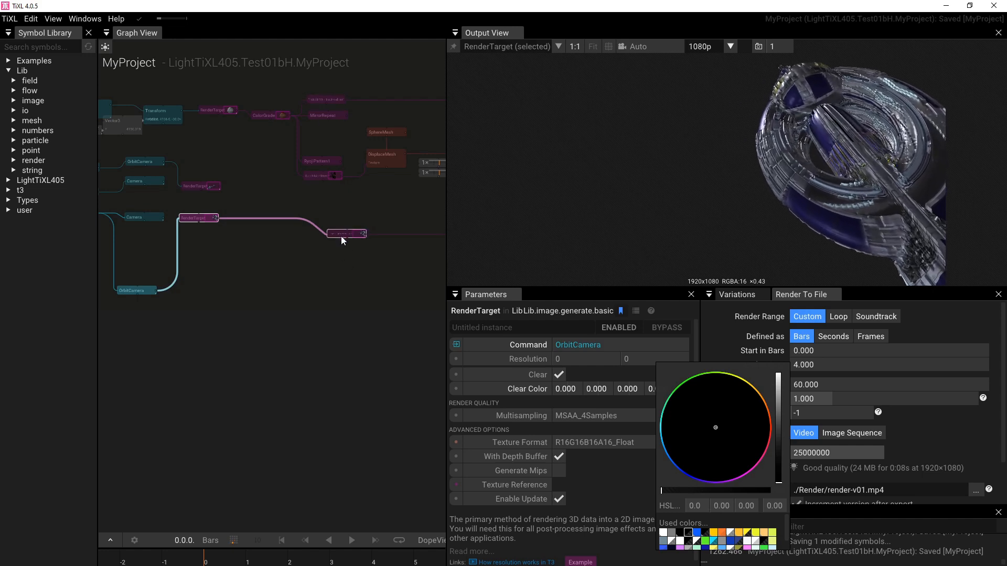
pyautogui.moveTo(312, 286); pyautogui.dragTo(253, 241)
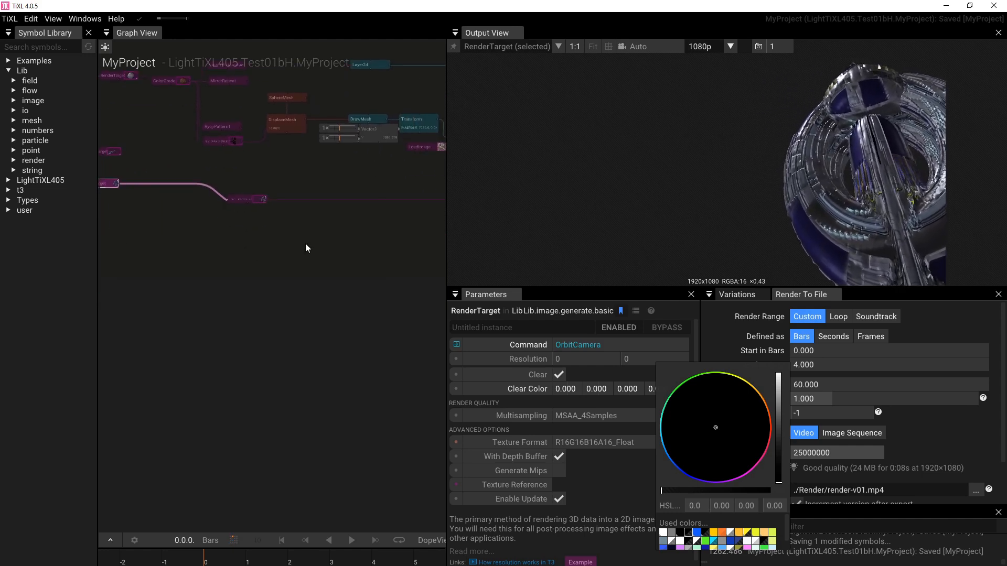
# Step: Follow the SpoutOutput connection through the graph to the Layer2d it feeds, and display that Layer2d's output and parameters
pyautogui.scroll(3, 306, 244)
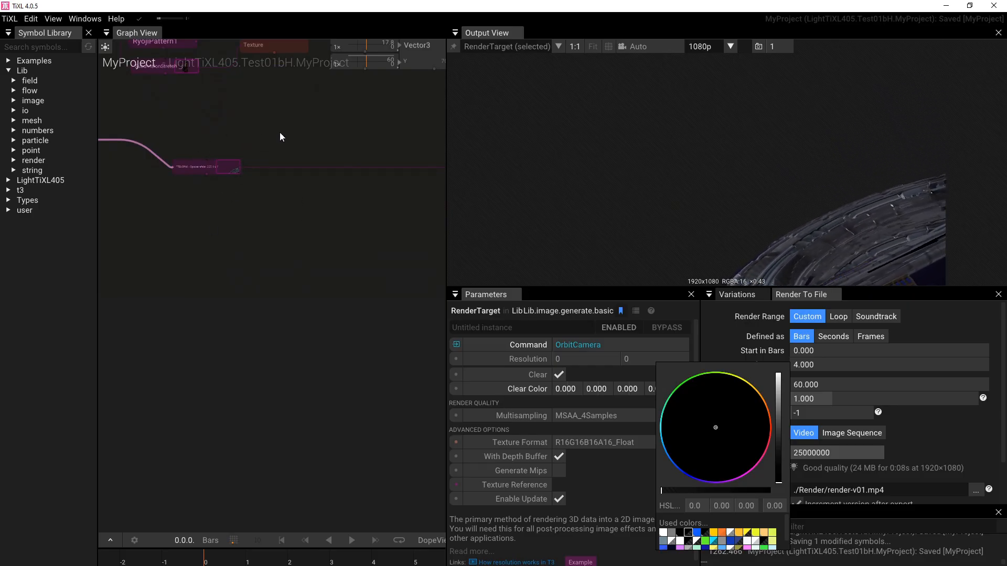
pyautogui.scroll(2, 227, 185)
pyautogui.moveTo(298, 94); pyautogui.dragTo(184, 261)
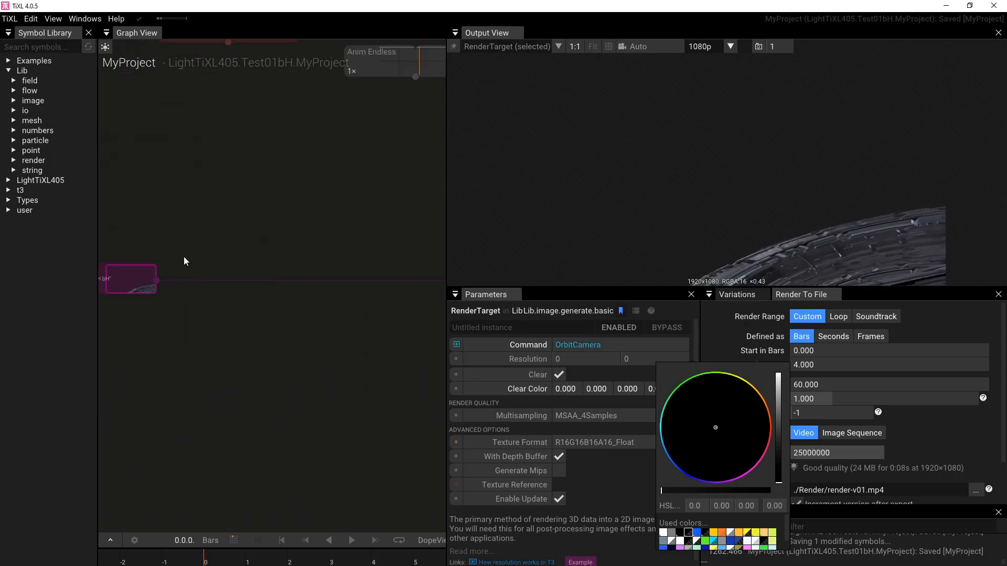
pyautogui.scroll(-4, 304, 232)
pyautogui.moveTo(414, 254); pyautogui.dragTo(130, 298)
pyautogui.moveTo(320, 266); pyautogui.dragTo(134, 340)
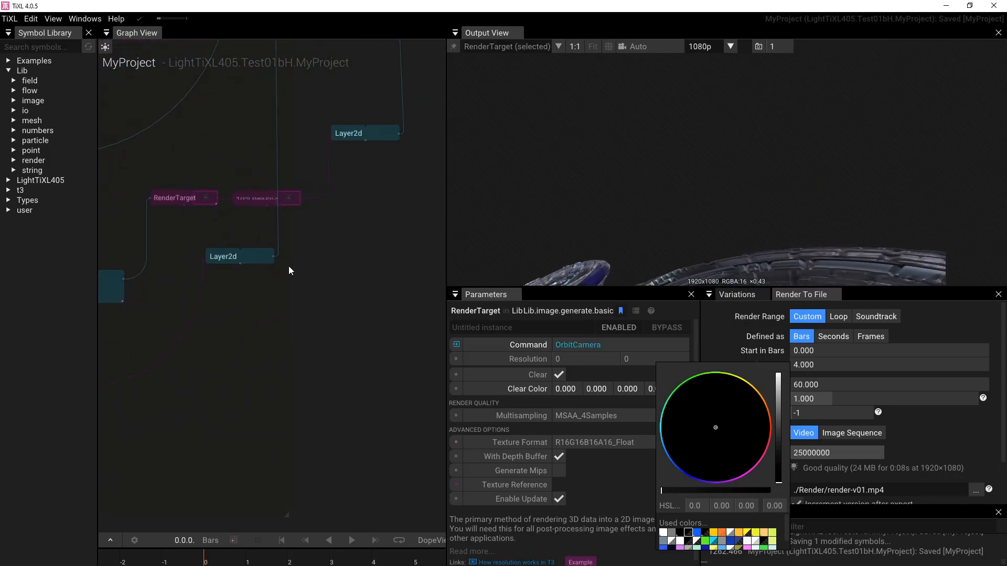
pyautogui.moveTo(224, 129); pyautogui.dragTo(229, 366)
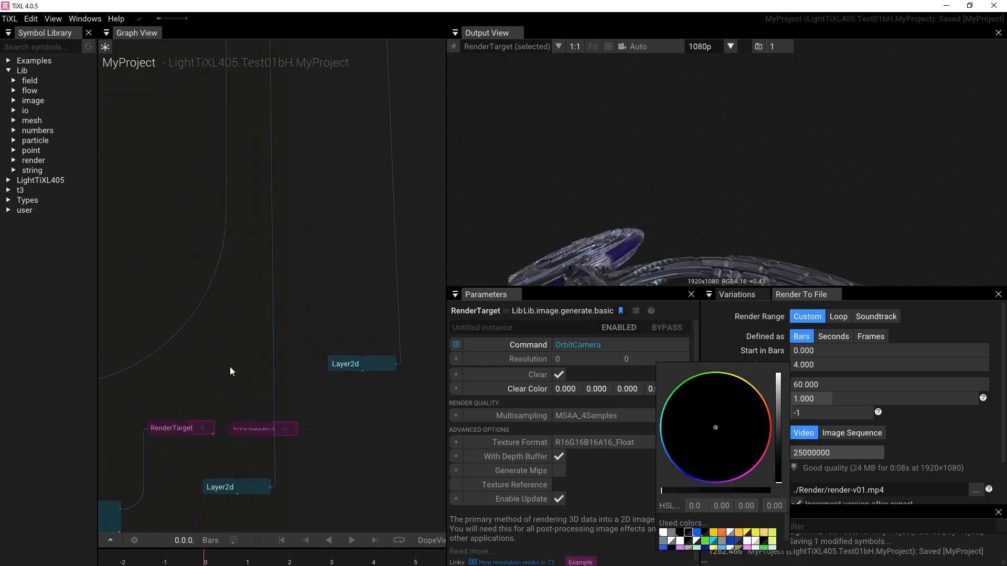
pyautogui.scroll(-5, 226, 345)
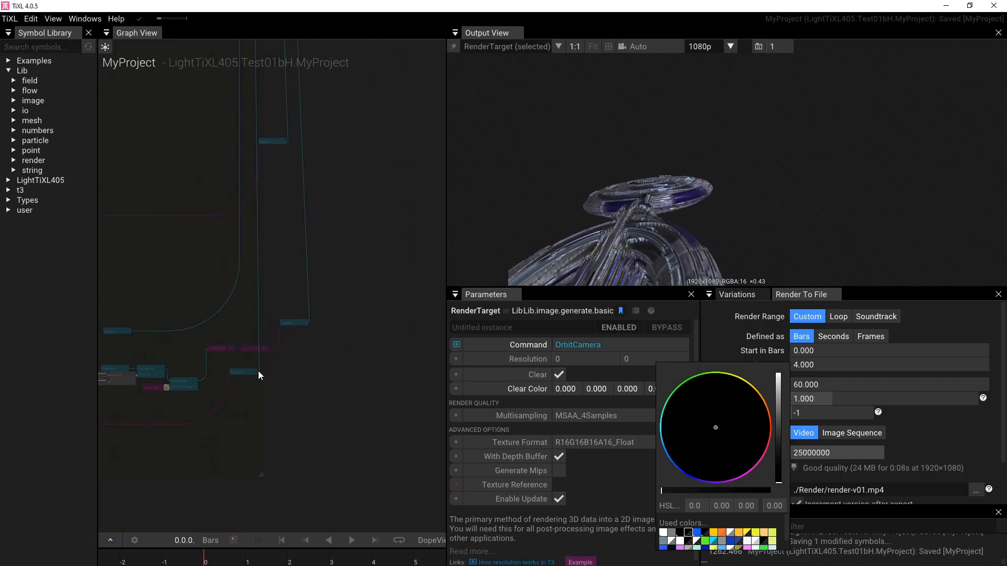
pyautogui.click(243, 376)
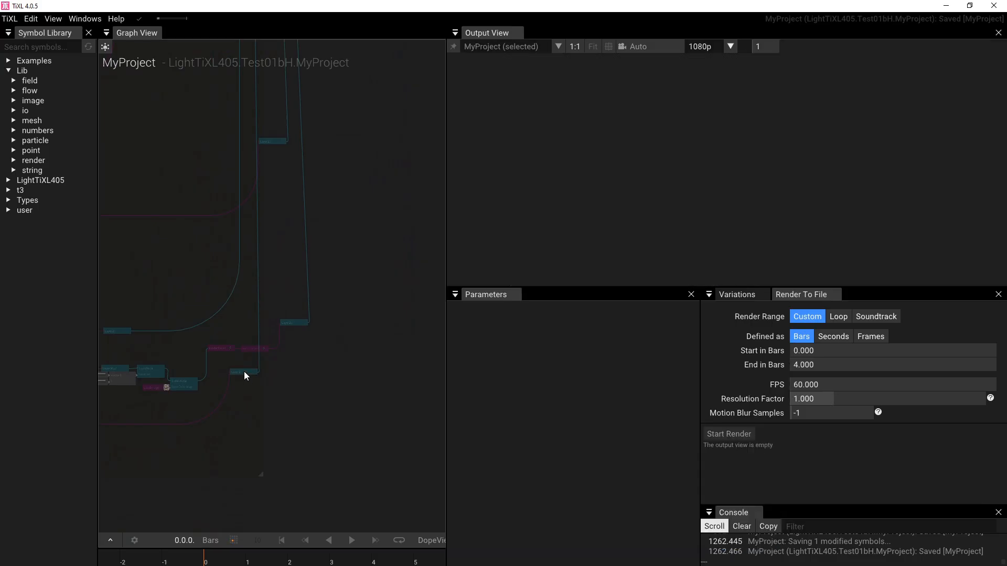
pyautogui.click(244, 371)
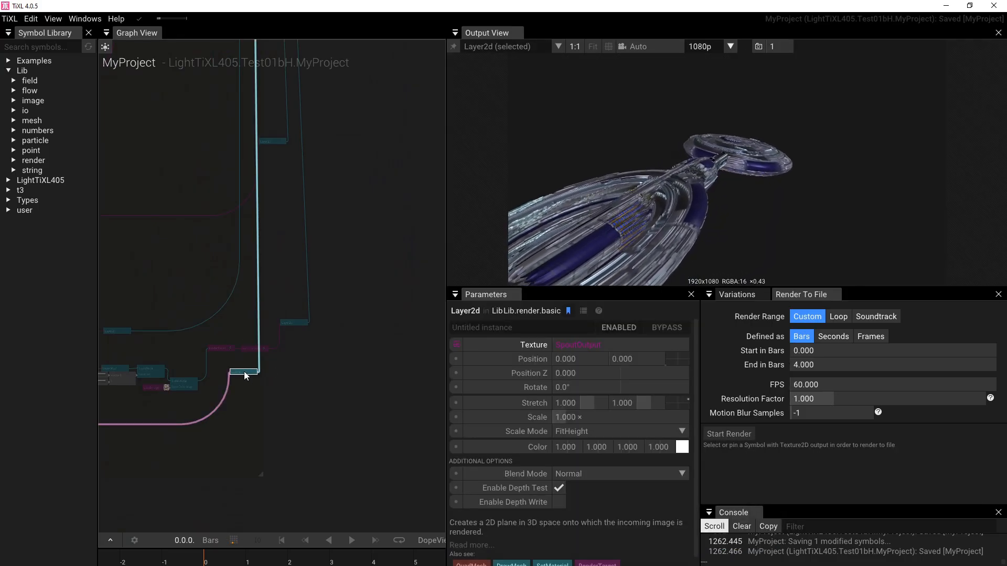
pyautogui.scroll(5, 245, 401)
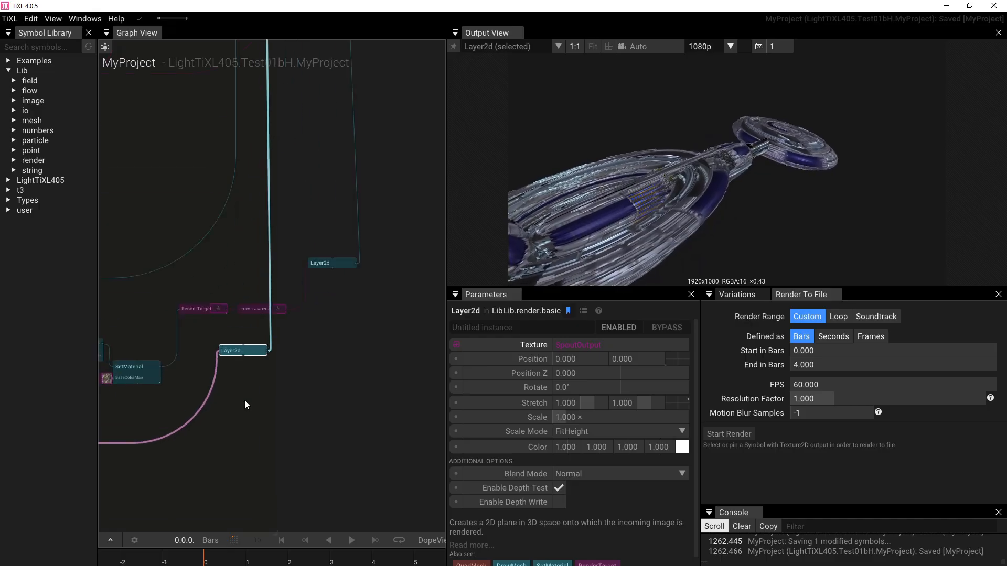
# Step: Trace the Layer2d's output line up the graph to the Group node, and display the Group's combined output and its Commands inputs
pyautogui.moveTo(221, 175); pyautogui.dragTo(340, 550)
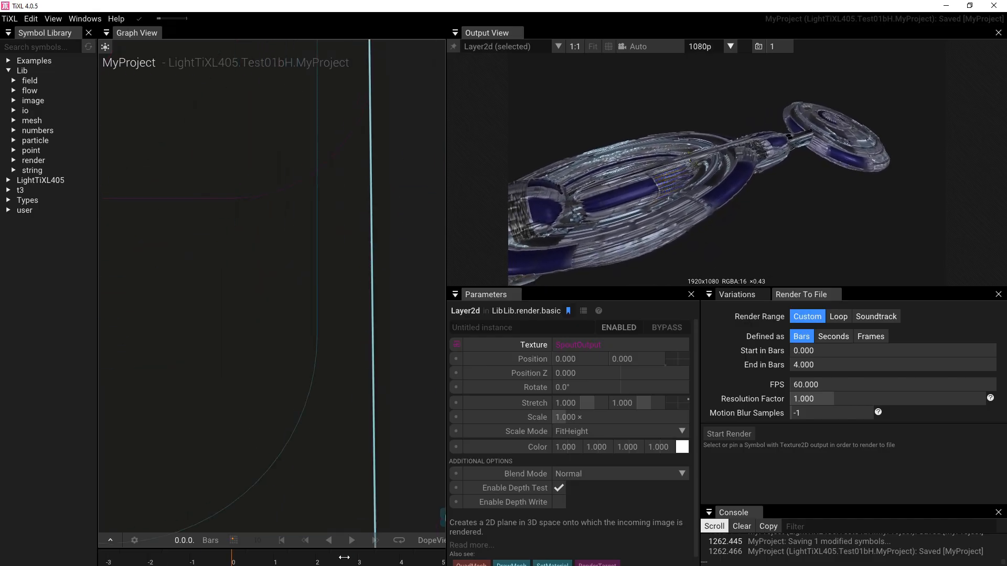
pyautogui.moveTo(405, 104); pyautogui.dragTo(387, 551)
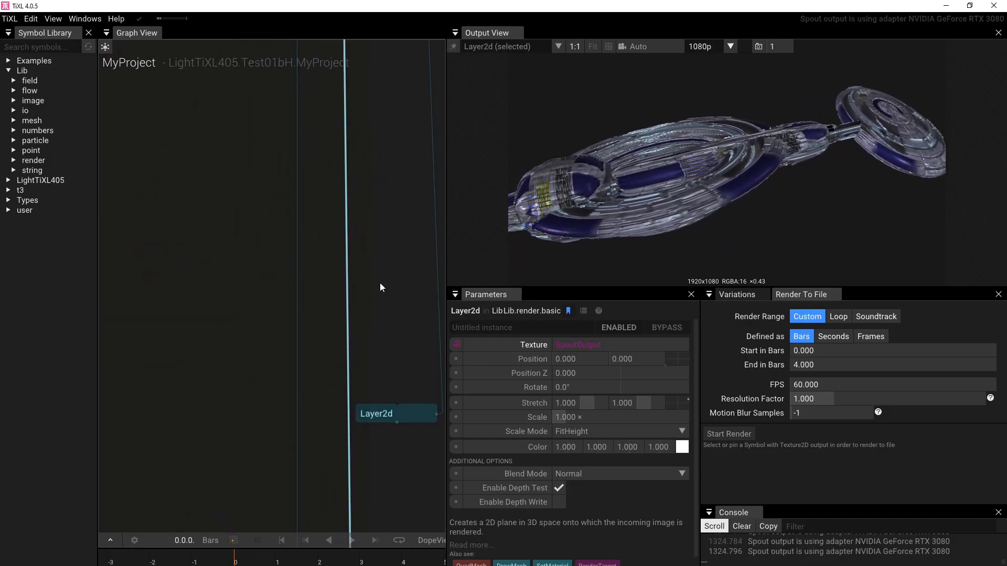
pyautogui.moveTo(364, 121); pyautogui.dragTo(323, 545)
pyautogui.moveTo(316, 212); pyautogui.dragTo(297, 420)
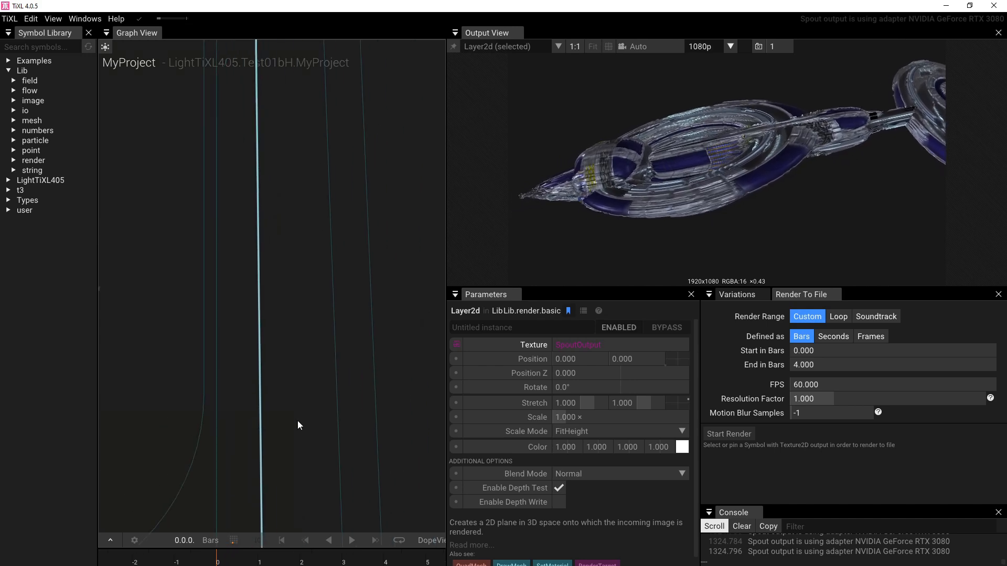
pyautogui.moveTo(314, 135); pyautogui.dragTo(408, 77)
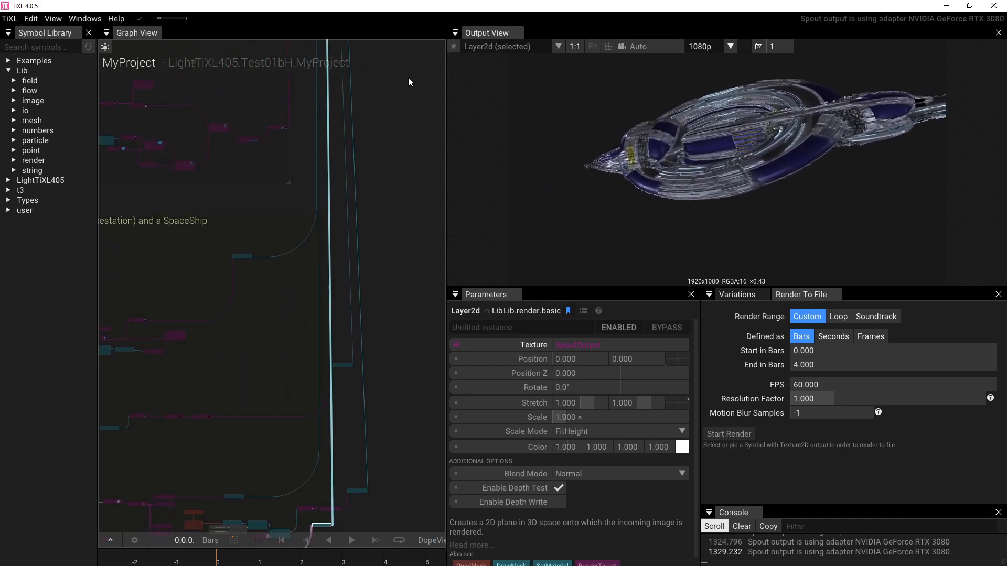
pyautogui.moveTo(347, 219); pyautogui.dragTo(253, 155)
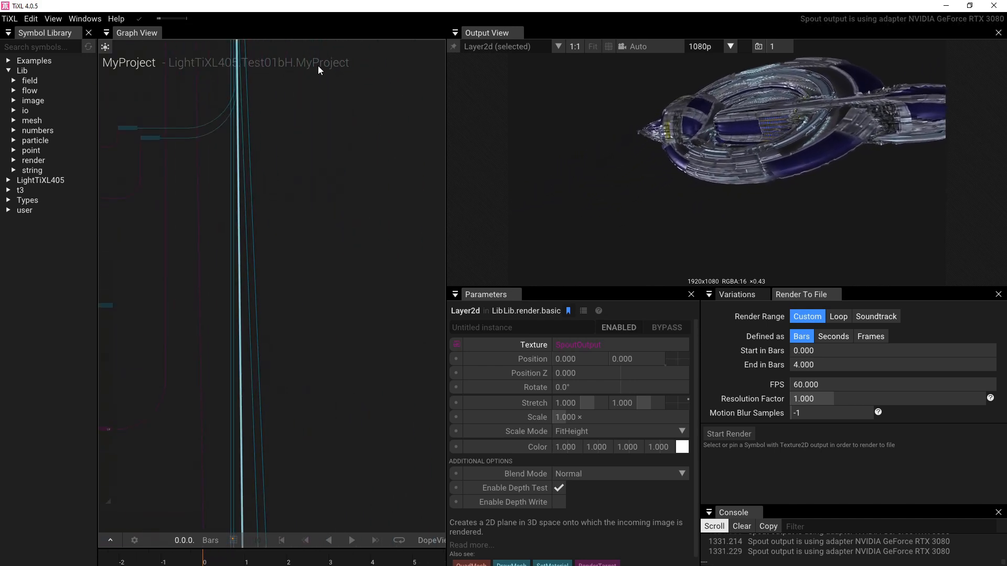
pyautogui.moveTo(319, 170); pyautogui.dragTo(325, 559)
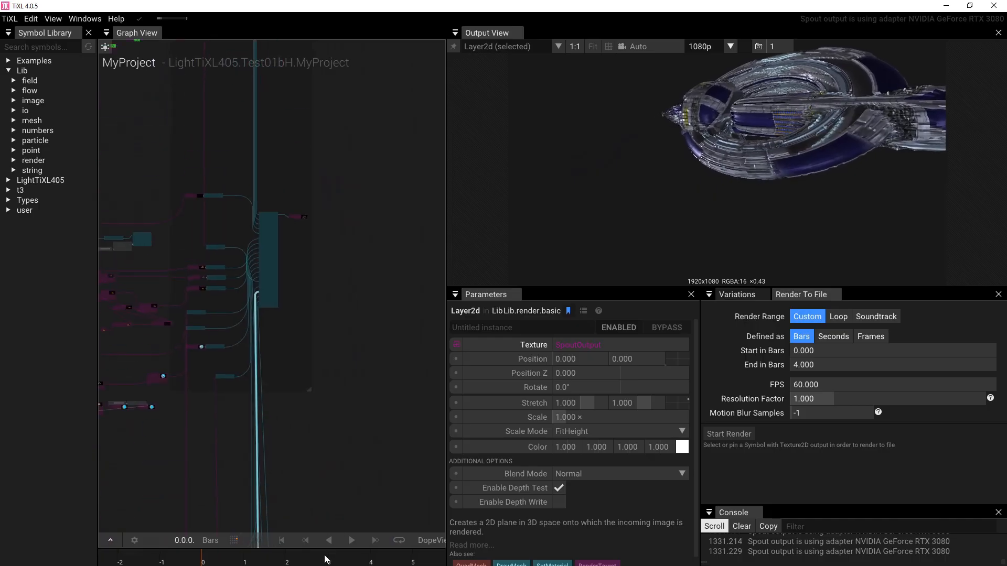
pyautogui.click(272, 251)
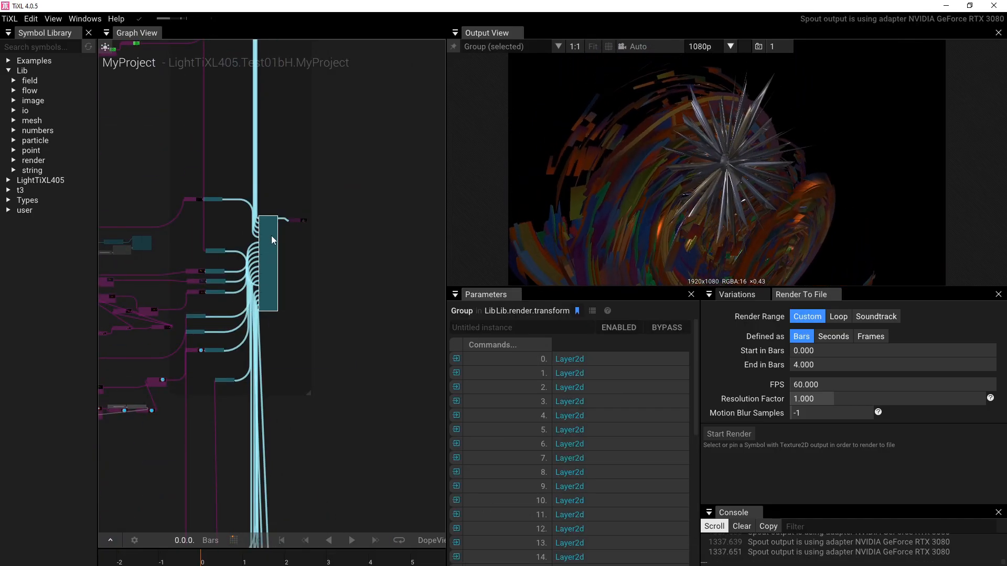
# Step: Display the final RenderTarget fed by the Group, and open the resolution choices for the output view
pyautogui.click(300, 219)
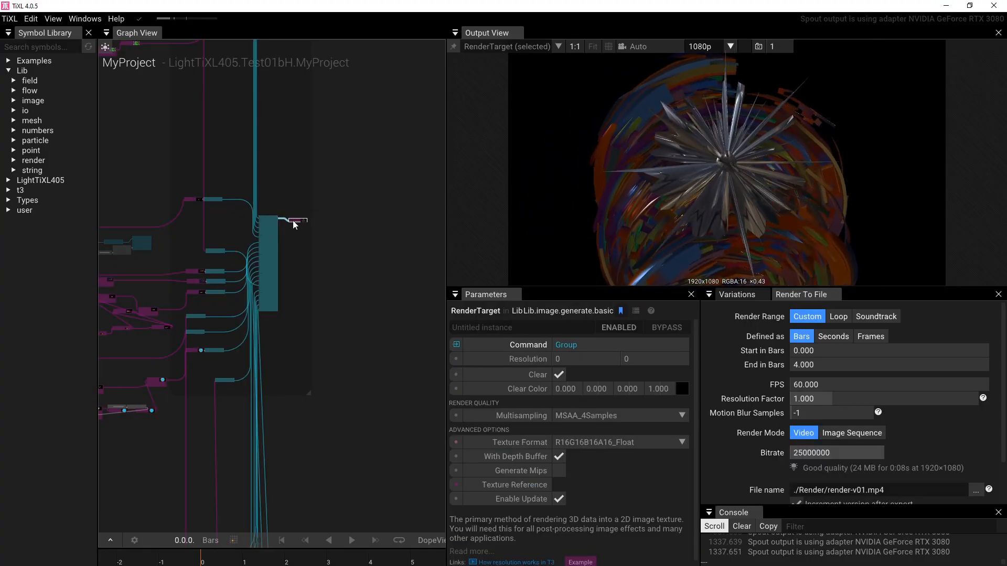
pyautogui.scroll(4, 299, 235)
pyautogui.scroll(3, 299, 234)
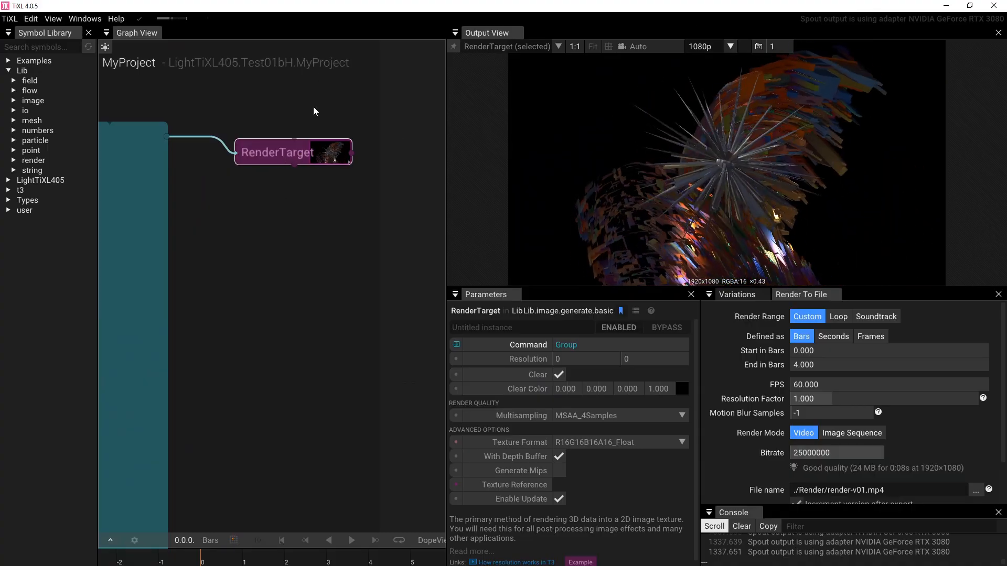
pyautogui.moveTo(337, 108); pyautogui.dragTo(316, 214)
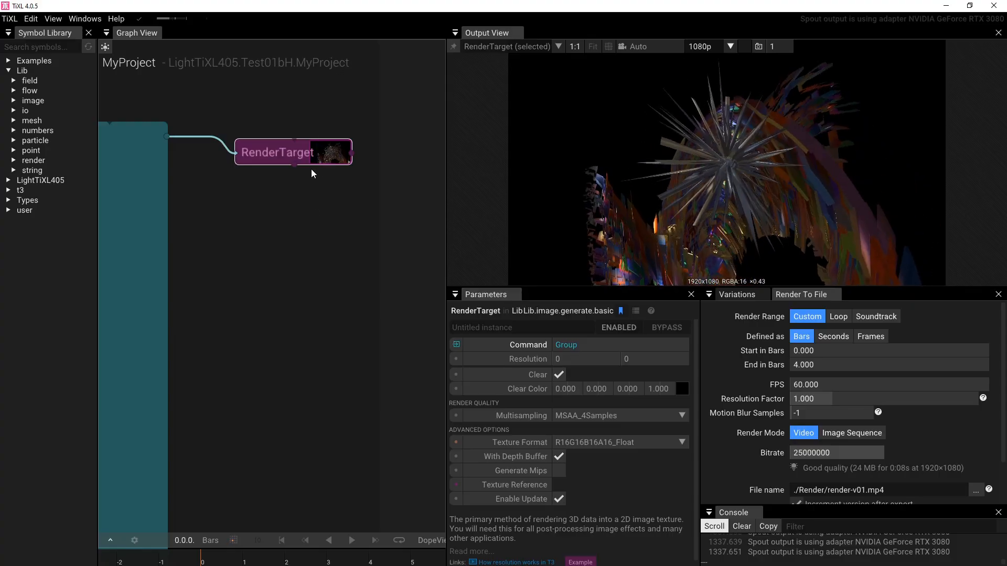
pyautogui.click(731, 46)
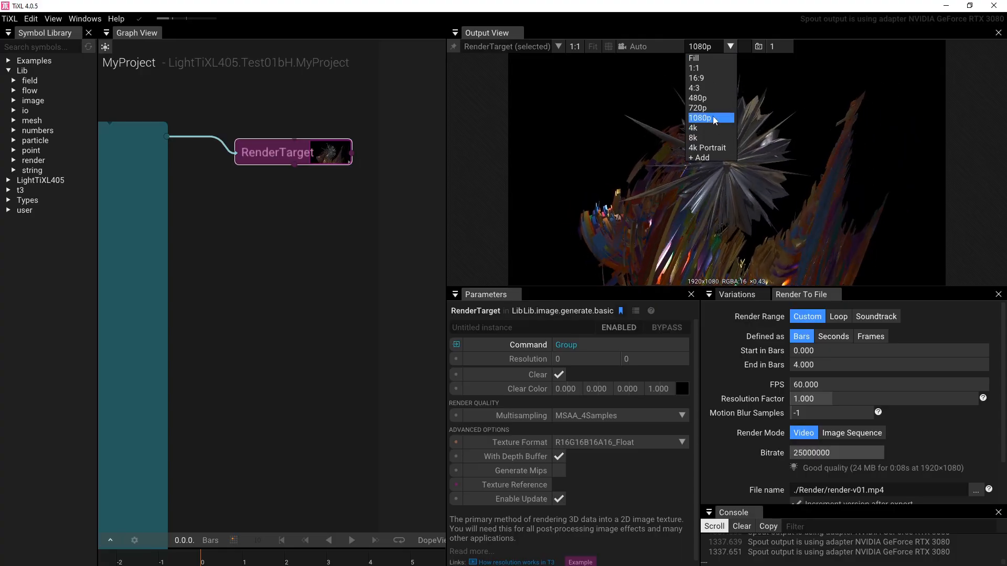